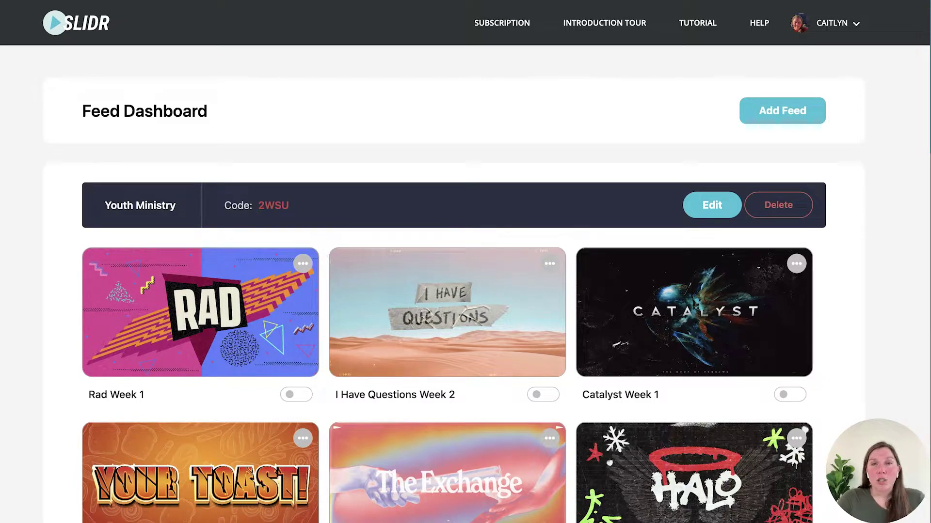
# Start adding a new slideshow to the Youth Ministry feed.
pyautogui.scroll(-1, 661, 385)
pyautogui.scroll(-2, 660, 380)
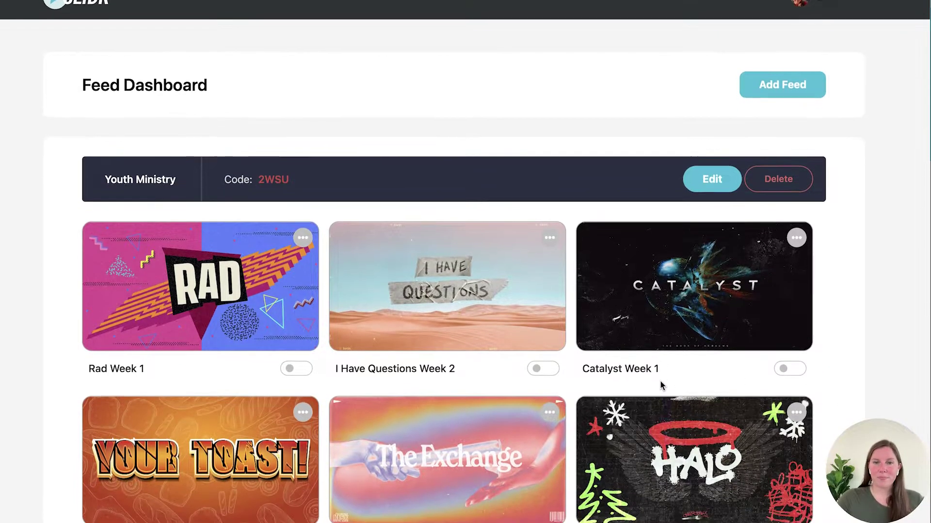
pyautogui.rightClick(199, 204)
pyautogui.click(120, 171)
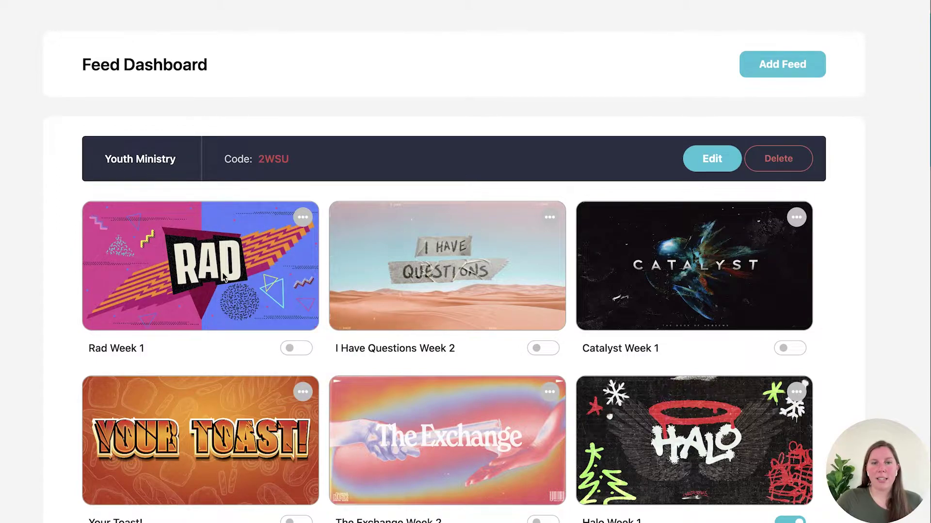
pyautogui.scroll(-4, 224, 278)
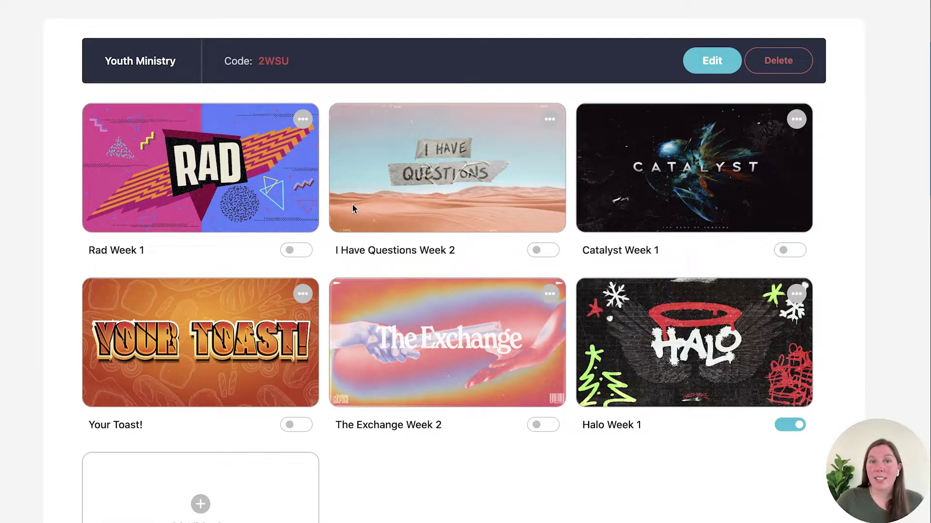
pyautogui.scroll(-2, 214, 295)
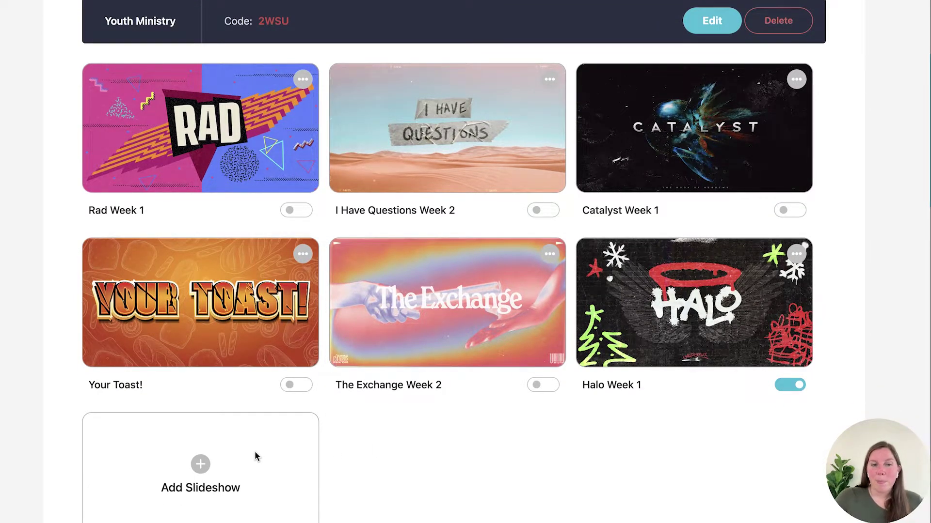
pyautogui.scroll(-3, 255, 452)
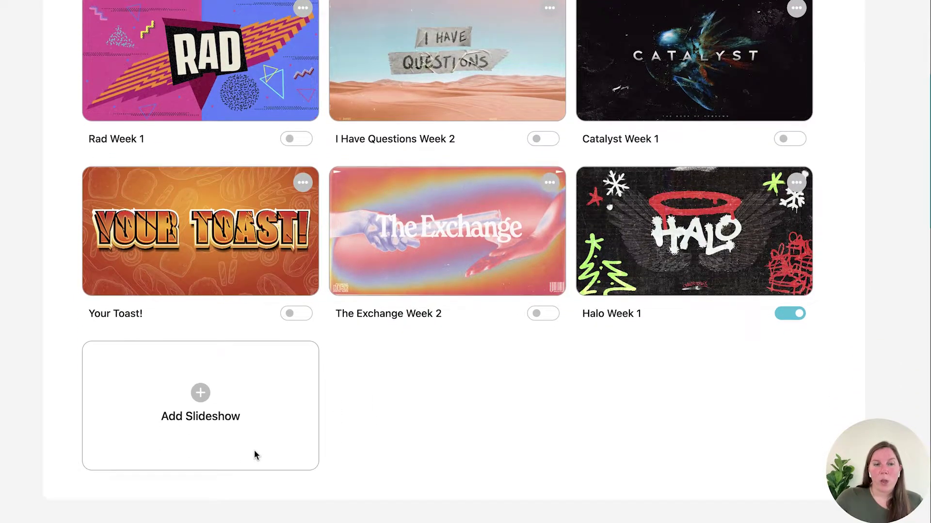
pyautogui.click(200, 393)
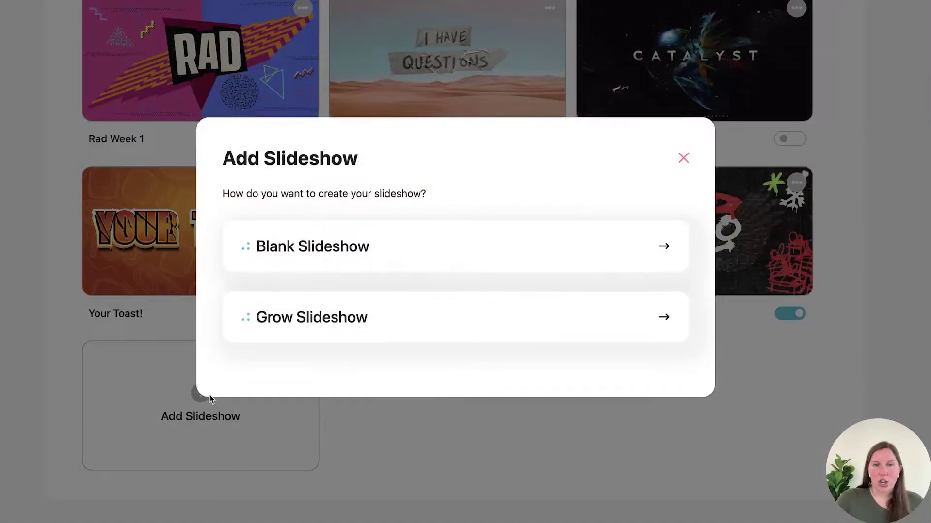
# Browse the Grow slideshow options for Grow Students, Volume 6, in the Catalyst series.
pyautogui.click(388, 328)
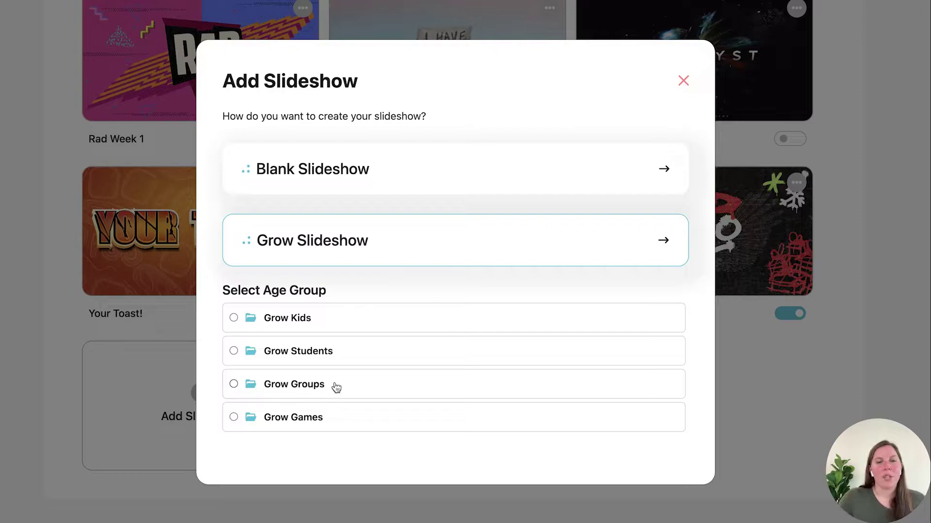
pyautogui.click(332, 357)
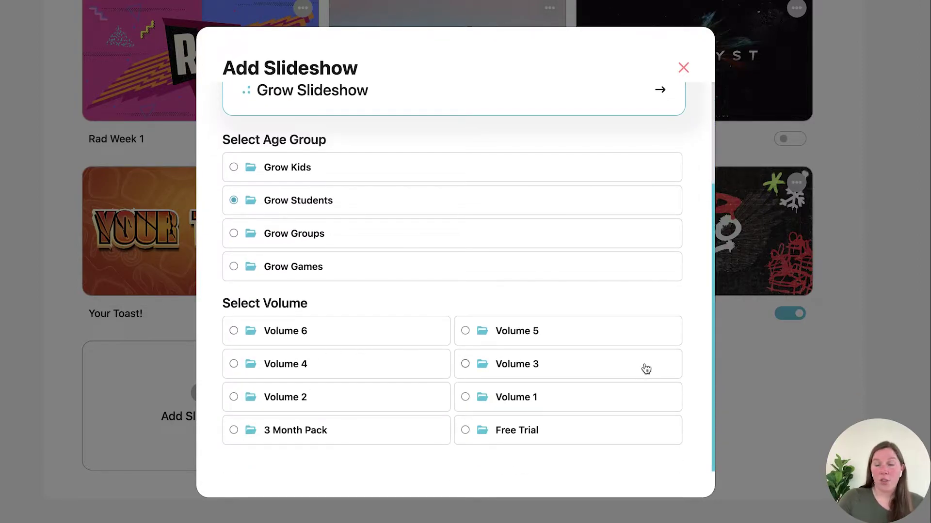
pyautogui.click(354, 335)
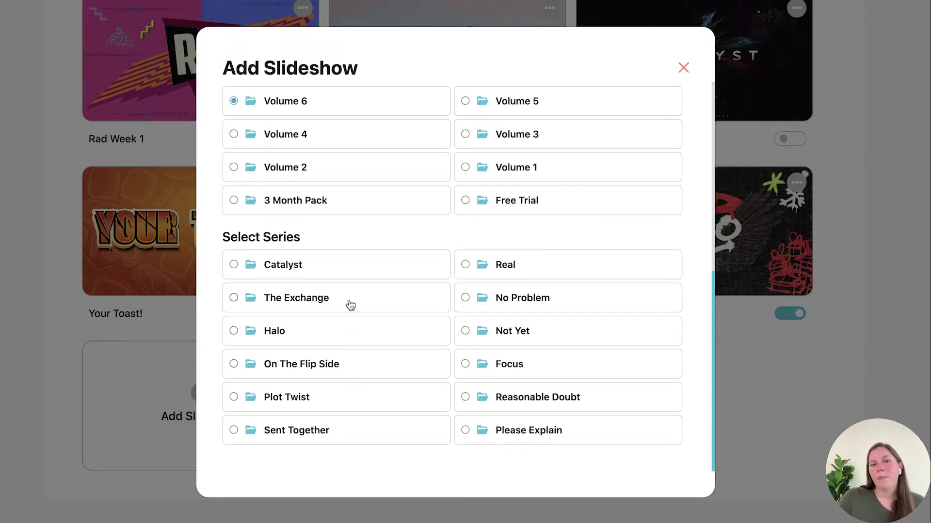
pyautogui.click(299, 264)
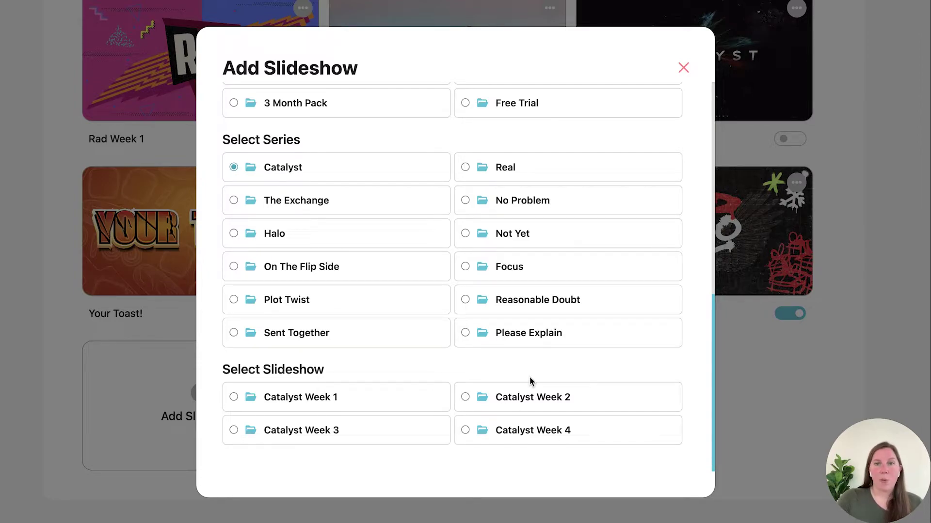
# Create a blank slideshow instead of one from the Grow library.
pyautogui.scroll(5, 529, 380)
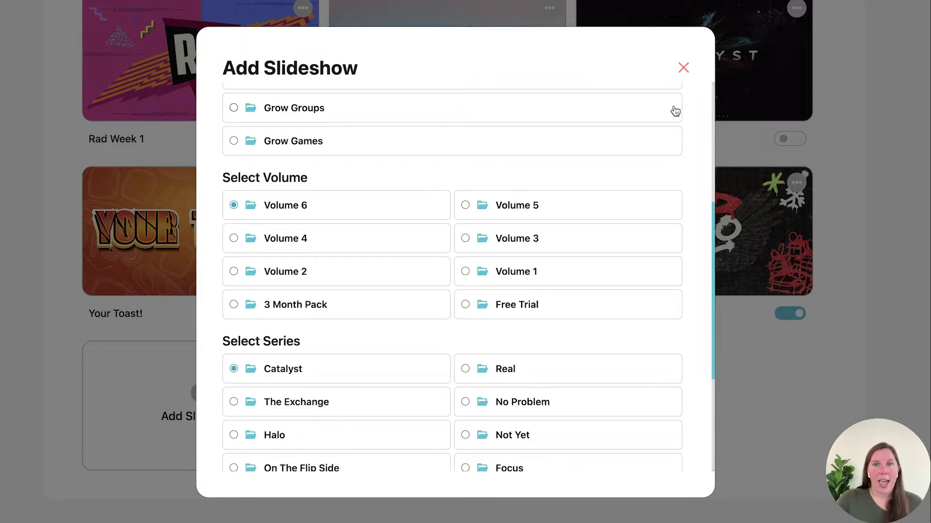
pyautogui.scroll(5, 673, 108)
pyautogui.click(517, 171)
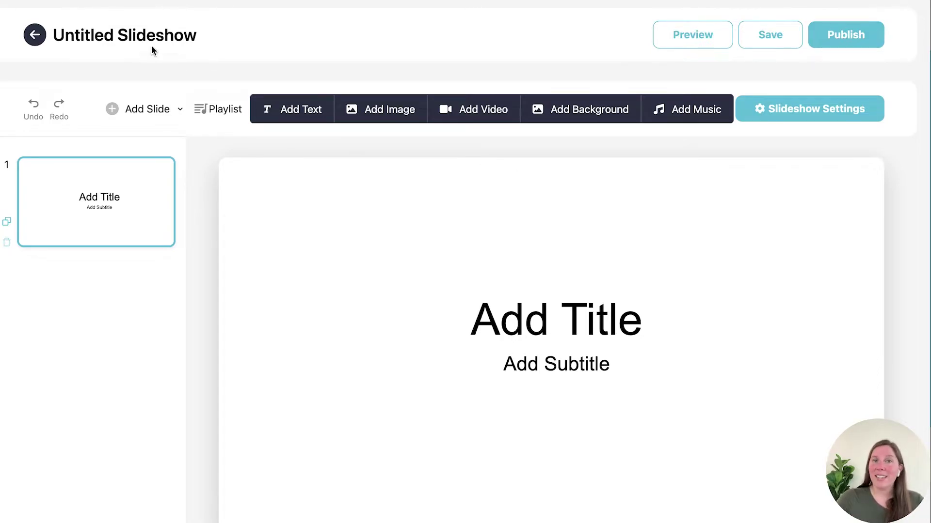
# Rename the untitled slideshow to "Not Yet Week 1".
pyautogui.click(128, 36)
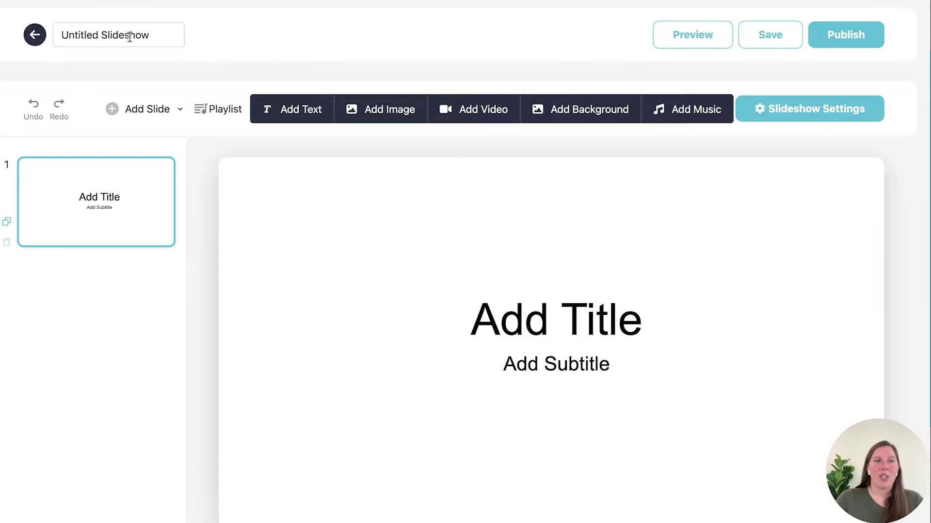
pyautogui.doubleClick(129, 37)
pyautogui.tripleClick(129, 34)
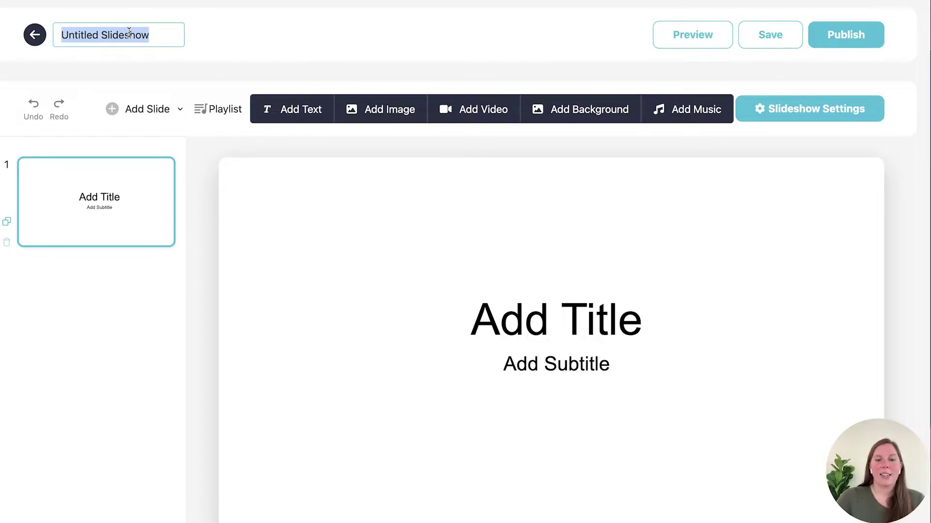
pyautogui.write('Not Yet Week 1')
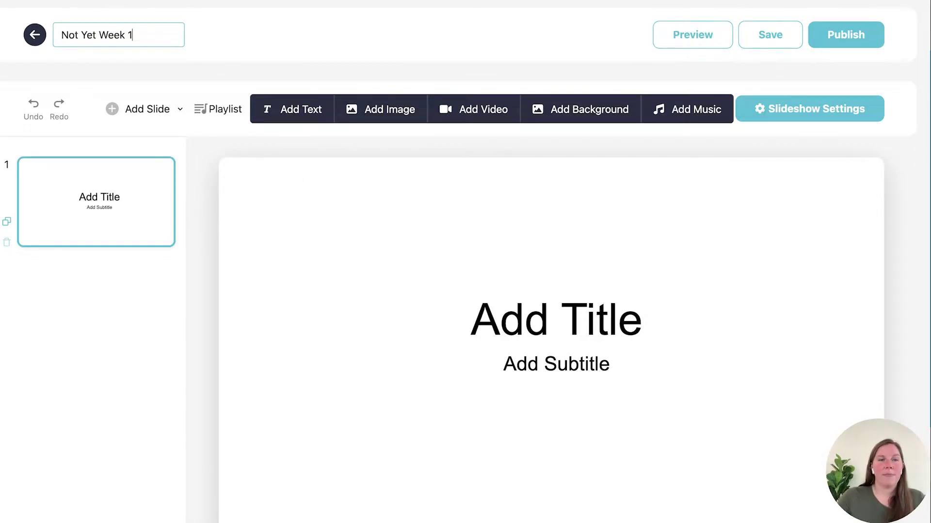
pyautogui.click(222, 31)
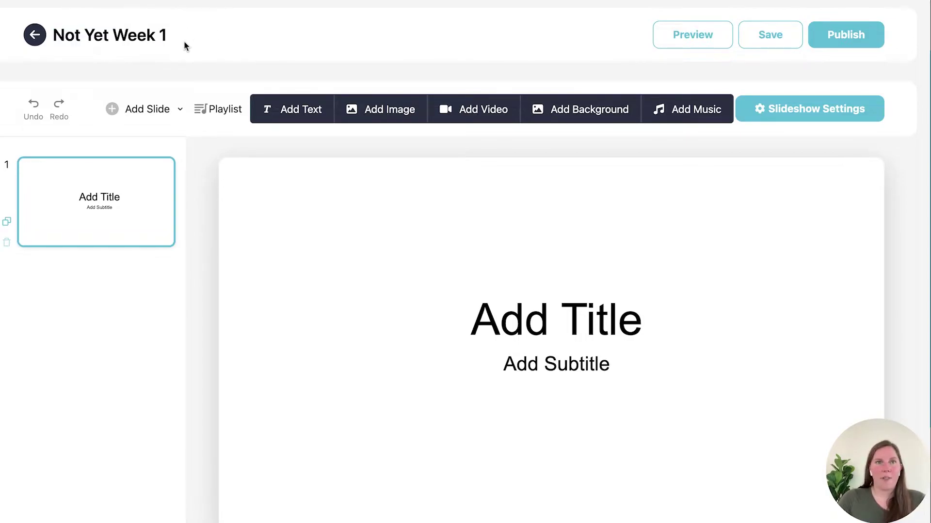
pyautogui.click(125, 37)
pyautogui.click(268, 44)
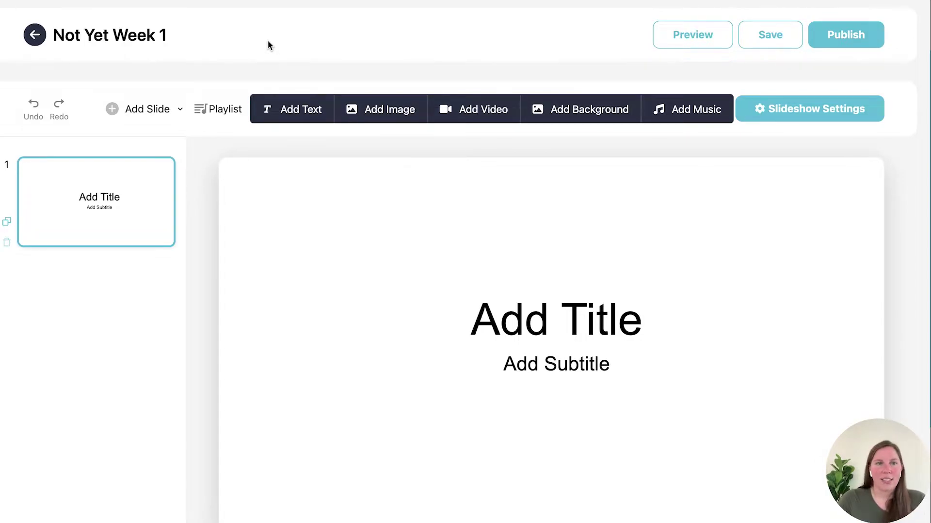
# Set the first slide's background to the image TitleSlide_H_NotYet_GrowStudents.jpg from the Not Yet folder.
pyautogui.click(606, 117)
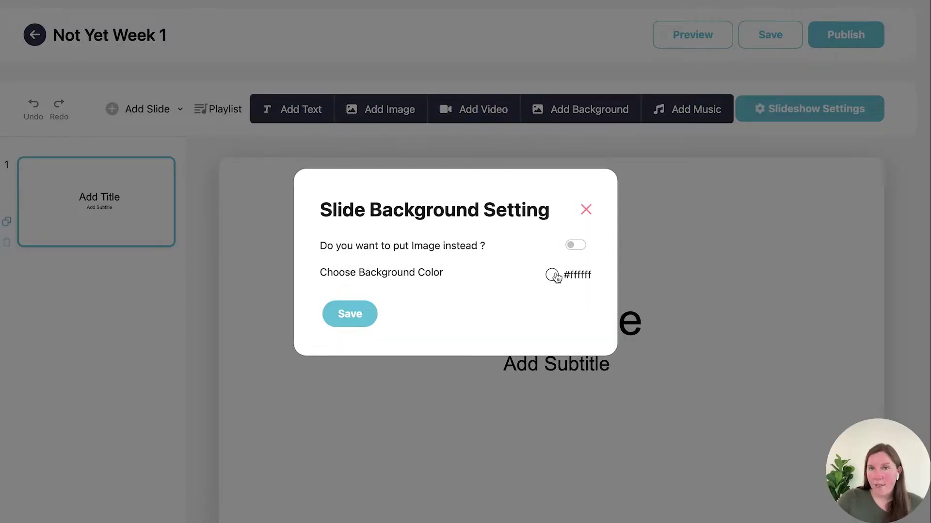
pyautogui.click(577, 245)
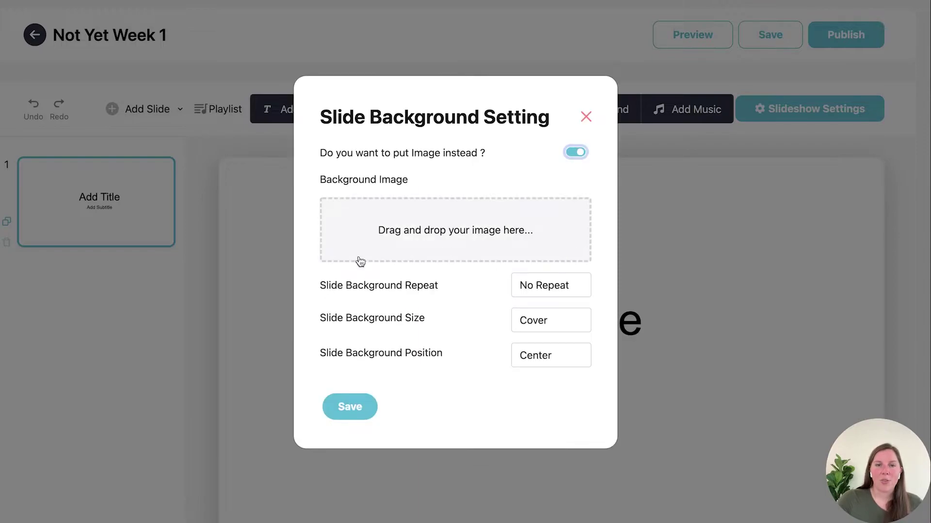
pyautogui.click(424, 233)
pyautogui.click(366, 233)
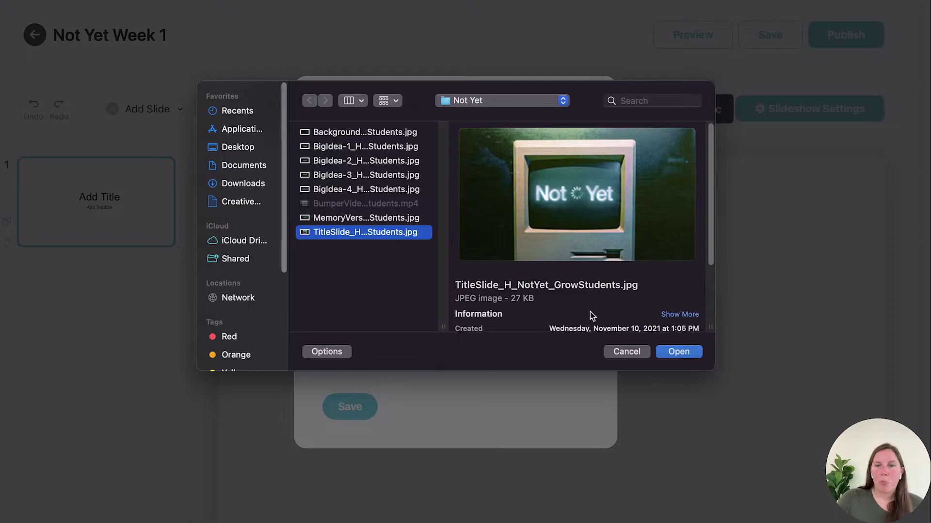
pyautogui.click(669, 354)
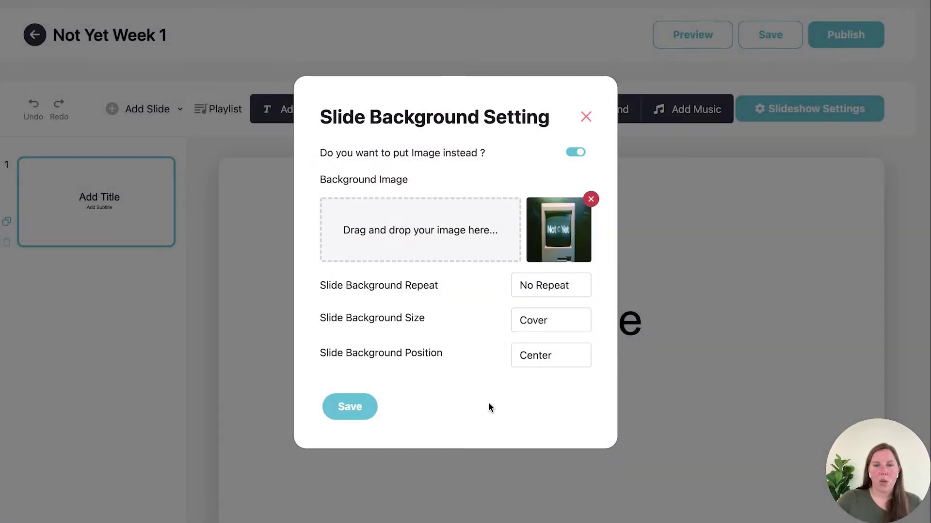
pyautogui.click(357, 409)
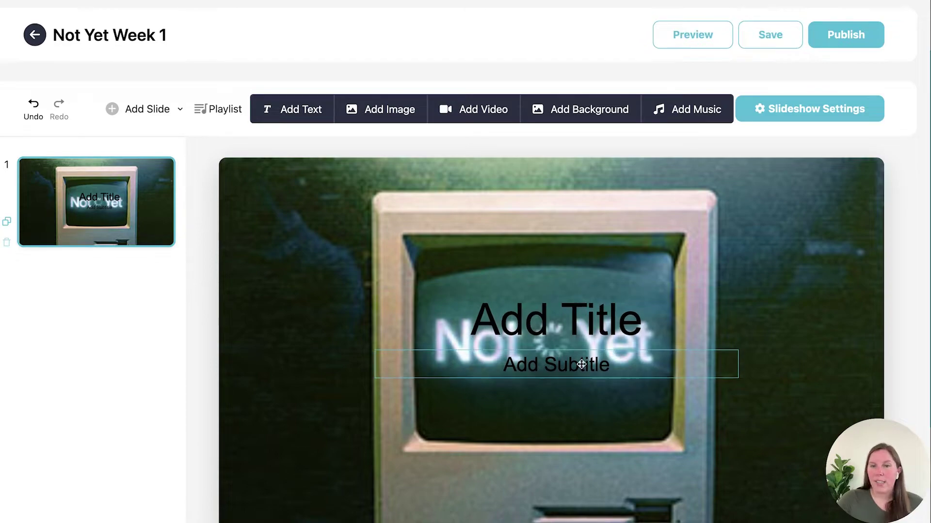
# Delete the "Add Title" and "Add Subtitle" text boxes from the first slide.
pyautogui.click(571, 314)
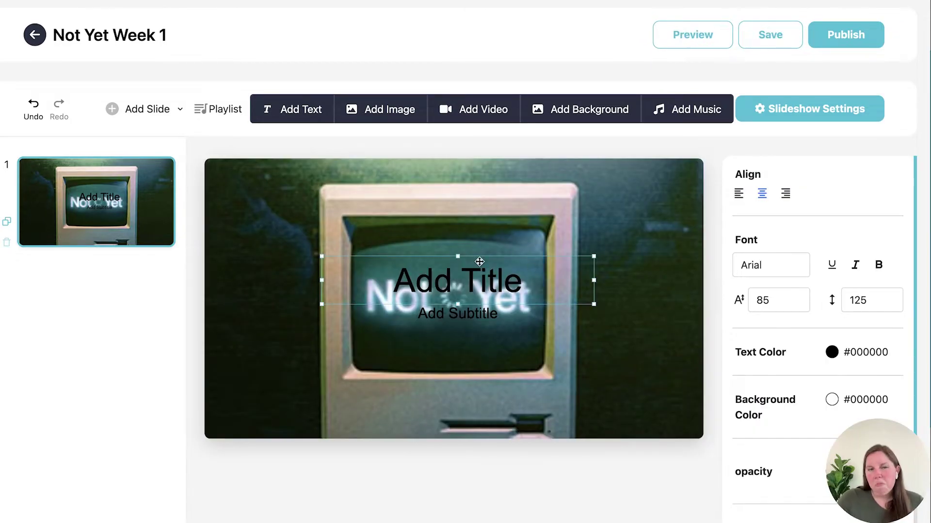
pyautogui.scroll(-2, 747, 352)
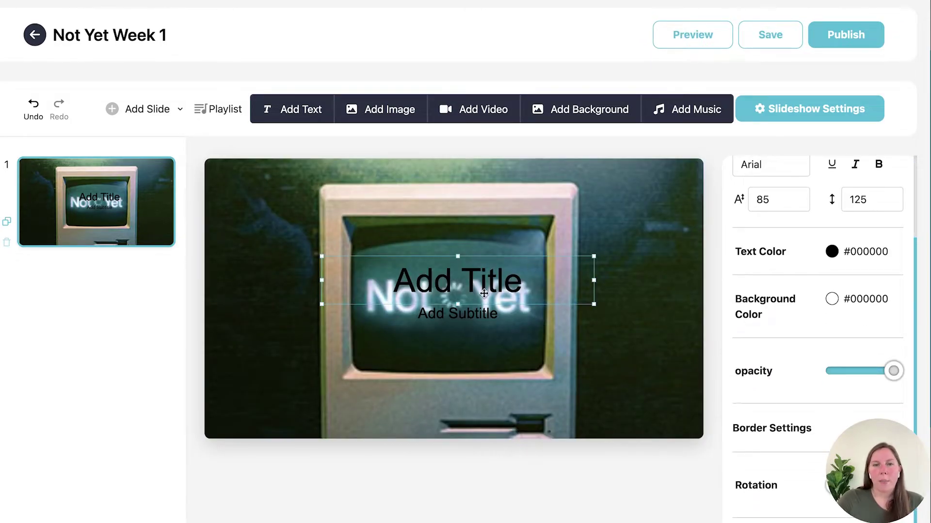
pyautogui.scroll(-3, 790, 363)
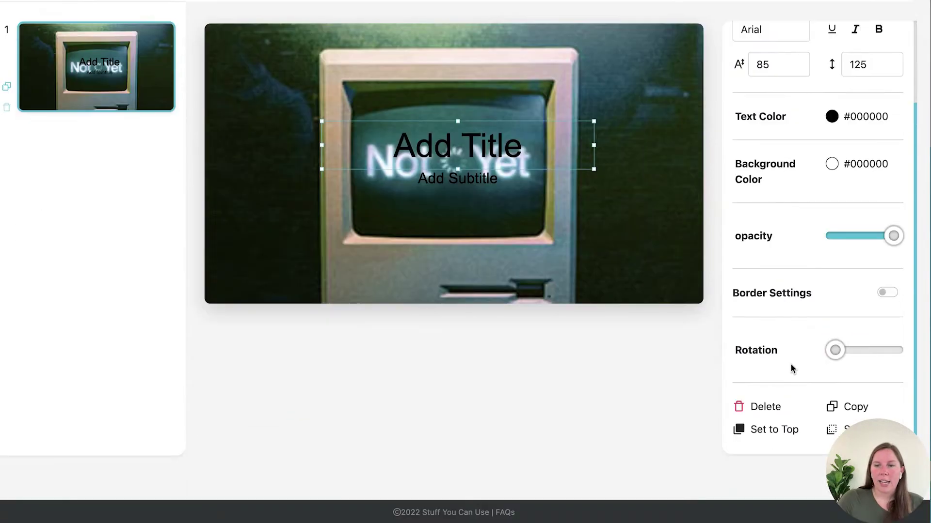
pyautogui.click(773, 407)
pyautogui.click(571, 237)
pyautogui.scroll(-3, 772, 313)
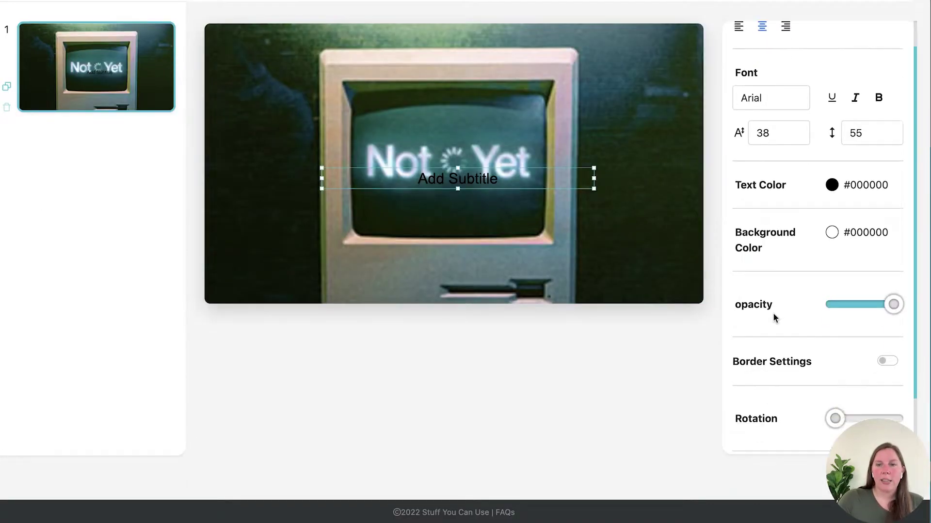
pyautogui.click(768, 409)
# Upload BumperVideo_NotYet_GrowStudents.mp4 from the Not Yet folder and add it as a new video slide.
pyautogui.scroll(3, 676, 377)
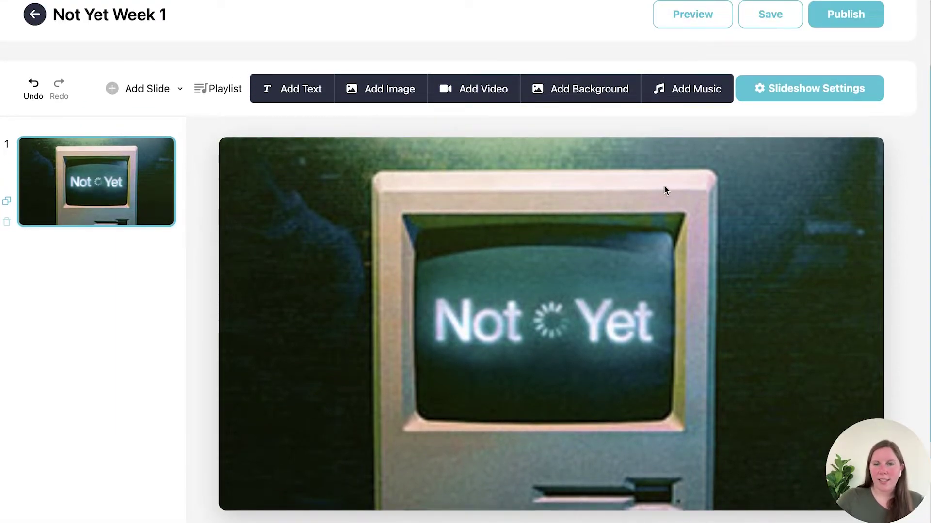
pyautogui.click(494, 89)
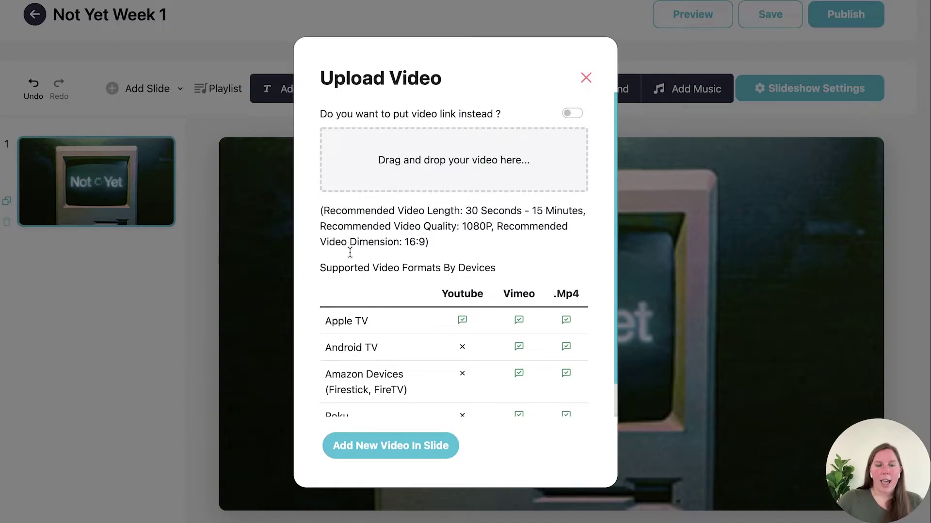
pyautogui.click(472, 161)
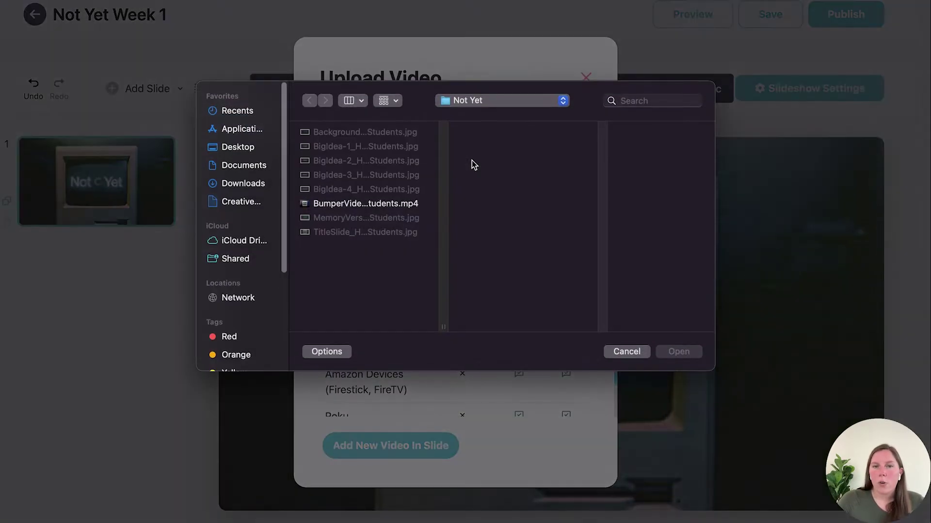
pyautogui.click(375, 205)
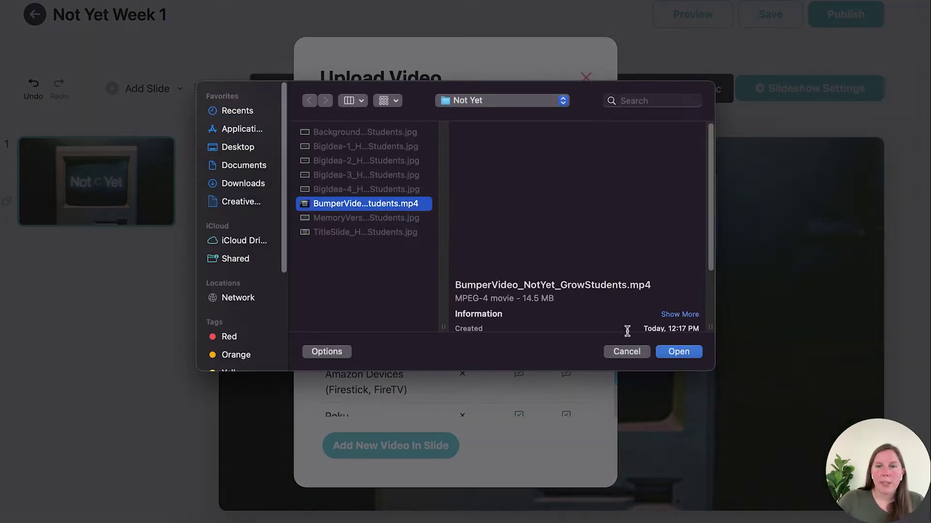
pyautogui.click(679, 352)
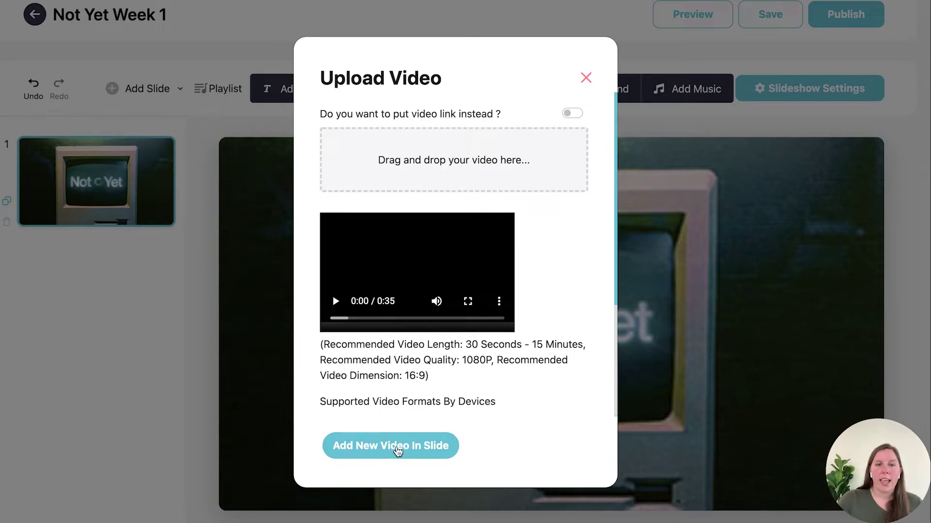
pyautogui.click(394, 448)
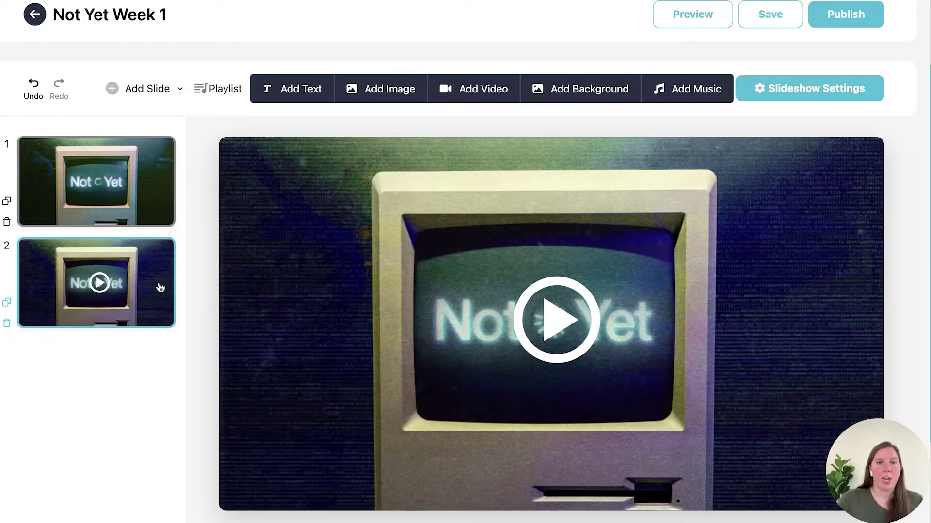
# Duplicate the Not Yet title slide and place the copy third, after the video slide.
pyautogui.click(103, 190)
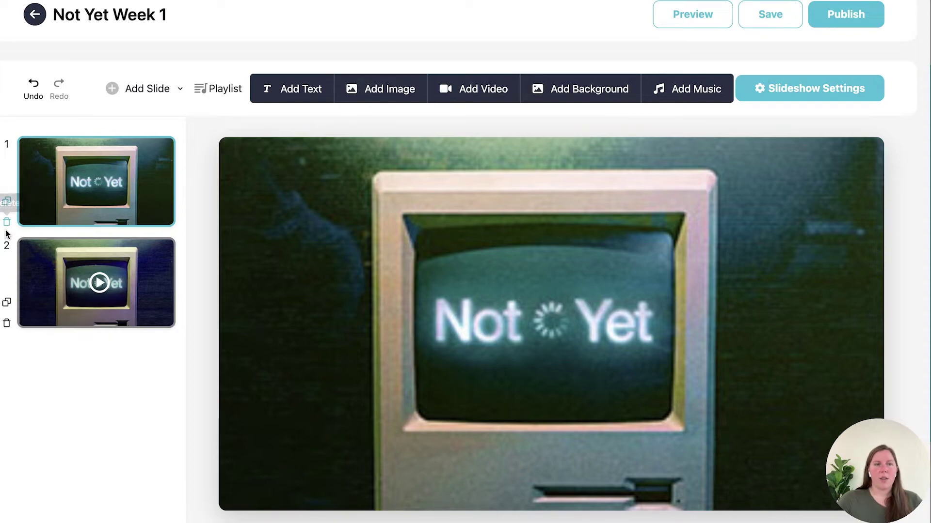
pyautogui.click(7, 203)
pyautogui.moveTo(127, 373); pyautogui.dragTo(129, 279)
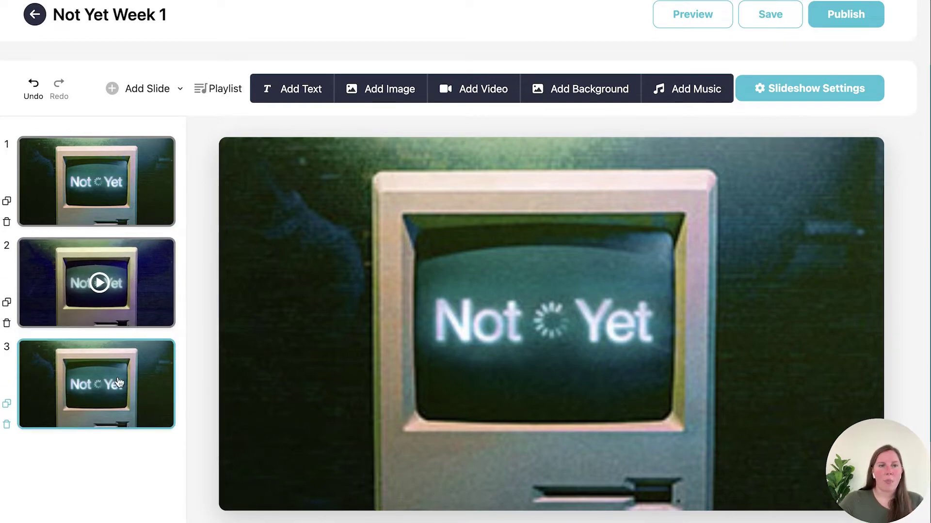
pyautogui.moveTo(115, 388)
pyautogui.mouseDown()
pyautogui.moveTo(107, 271)
pyautogui.moveTo(109, 382)
pyautogui.mouseUp()
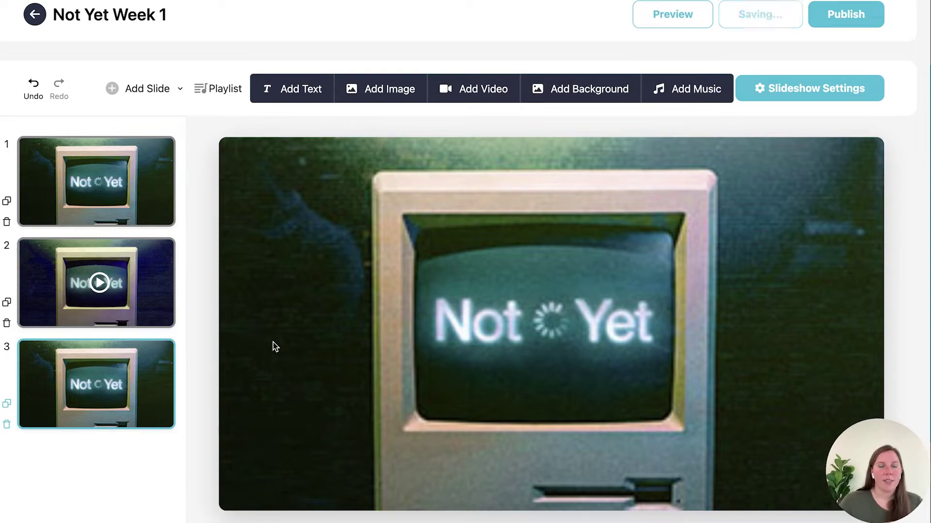
# Add a new blank slide after the third slide.
pyautogui.moveTo(153, 86)
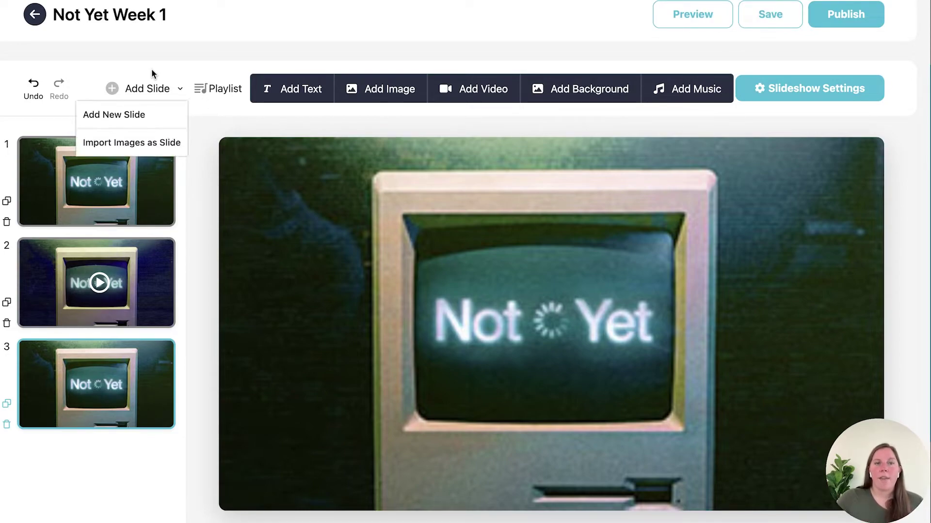
pyautogui.click(148, 122)
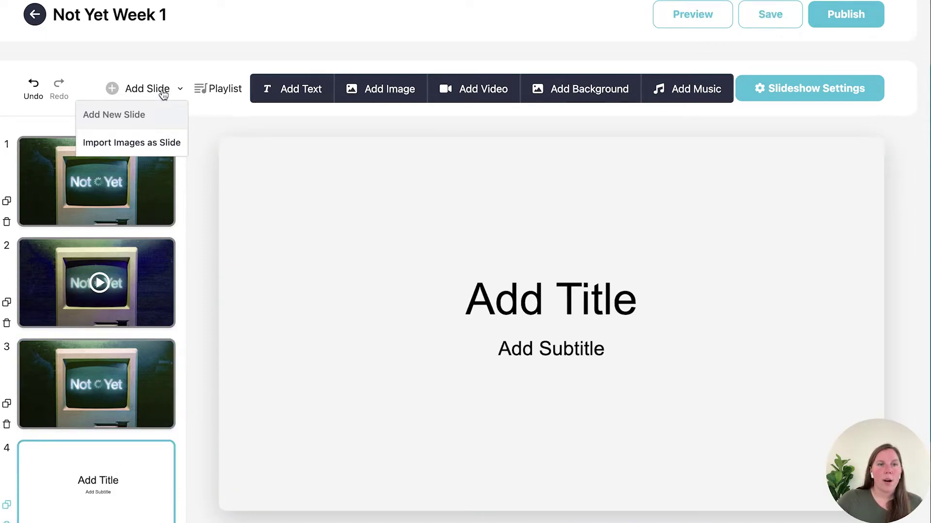
# Import BigIdea-1_H_NotYet_GrowStudents.jpg and the memory verse image from the Not Yet folder as new slides.
pyautogui.click(163, 145)
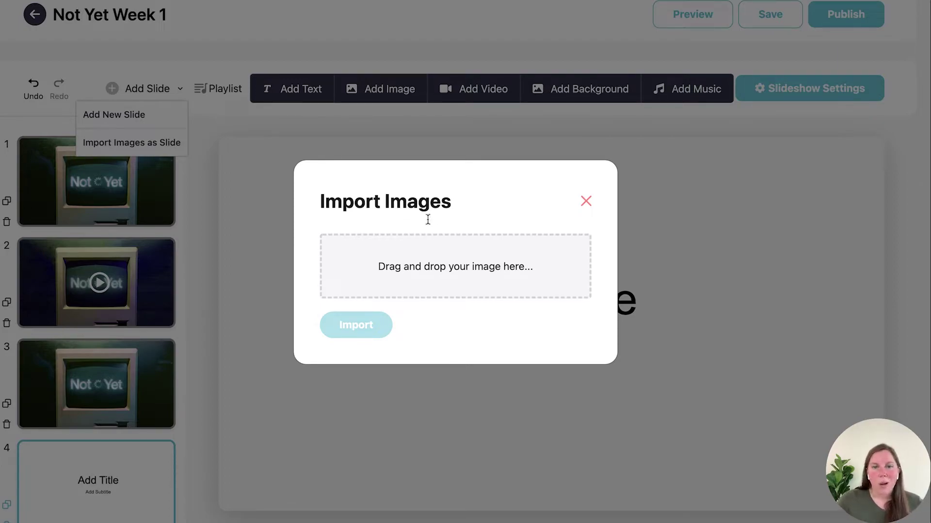
pyautogui.click(401, 262)
pyautogui.click(360, 148)
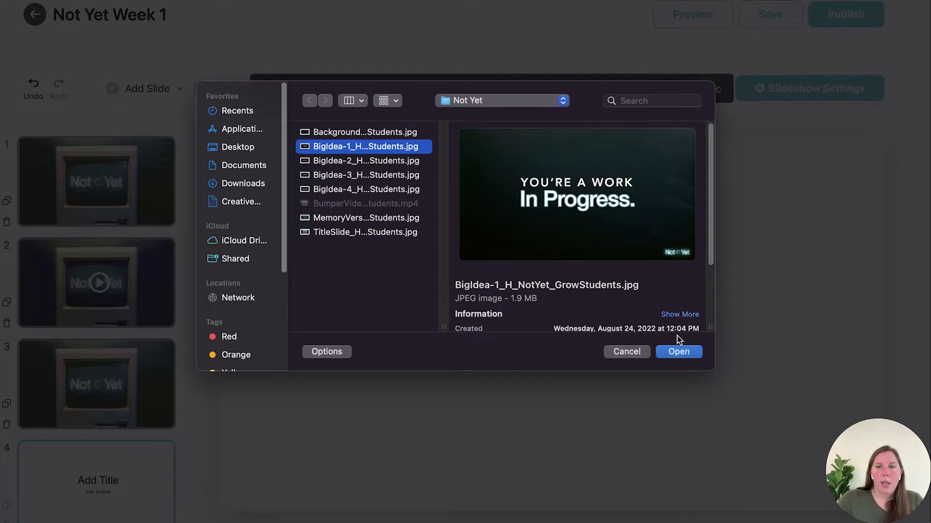
pyautogui.click(678, 352)
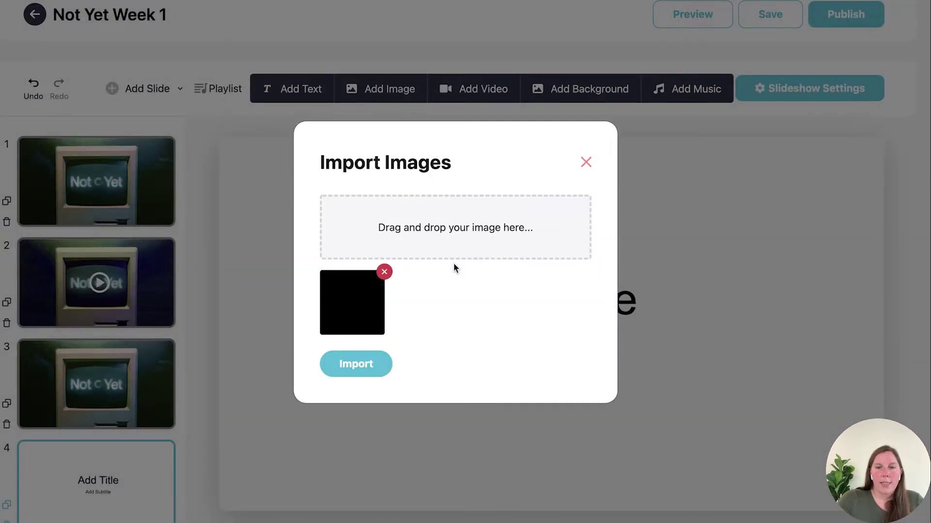
pyautogui.click(451, 230)
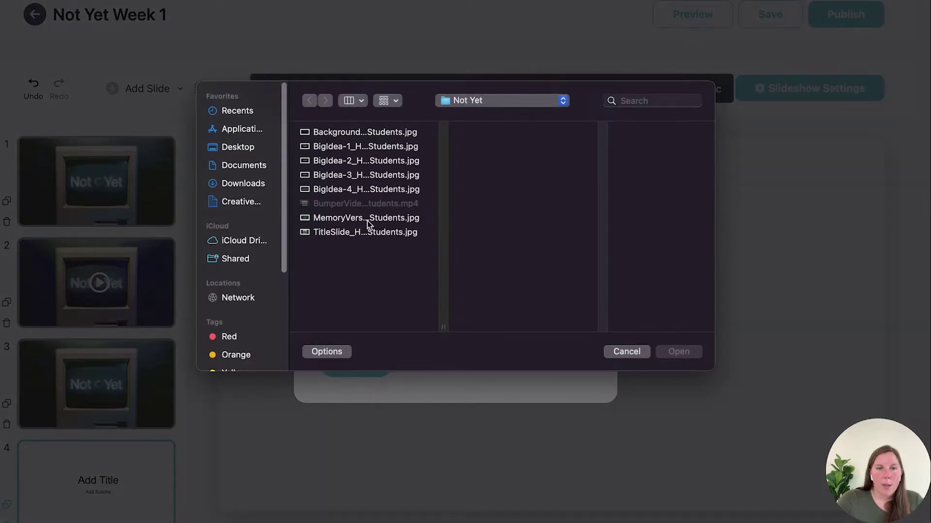
pyautogui.click(367, 218)
pyautogui.click(678, 352)
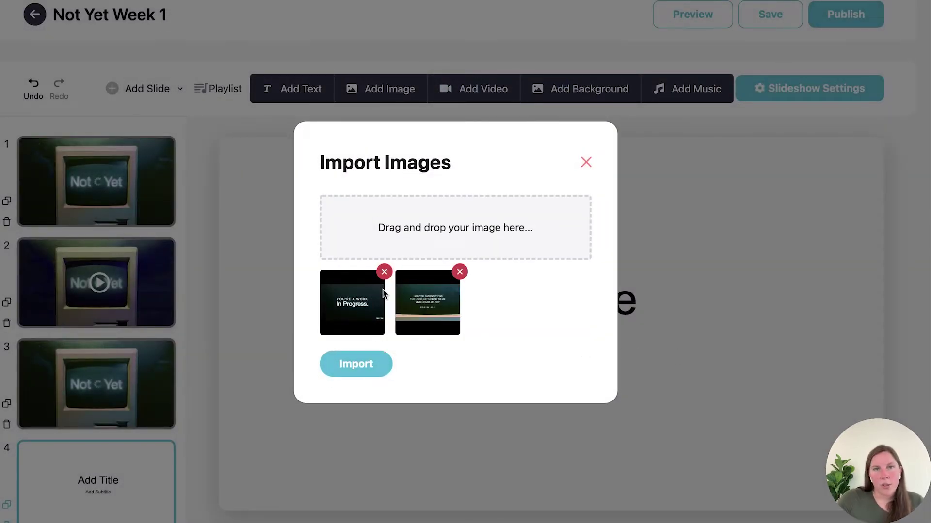
pyautogui.click(371, 367)
# Delete the blank "Add Title" slide in fourth position.
pyautogui.scroll(-3, 63, 363)
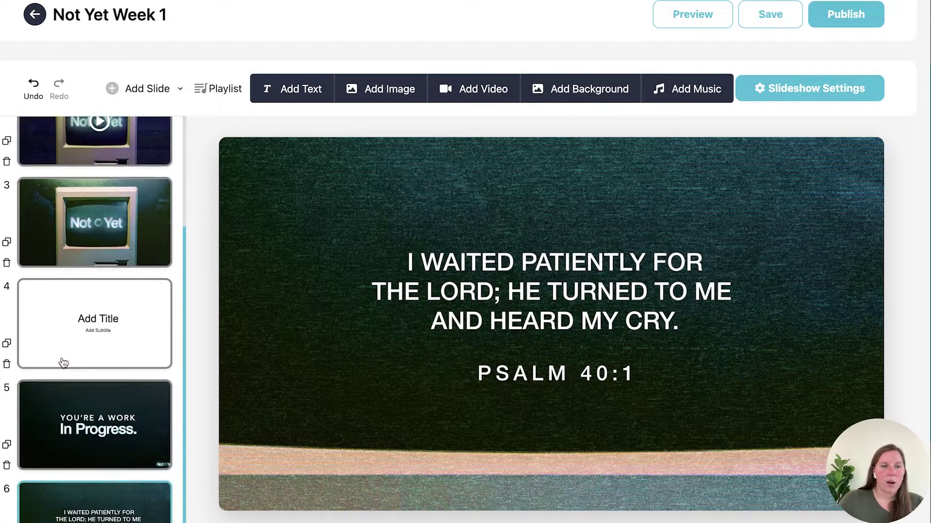
pyautogui.scroll(-4, 63, 363)
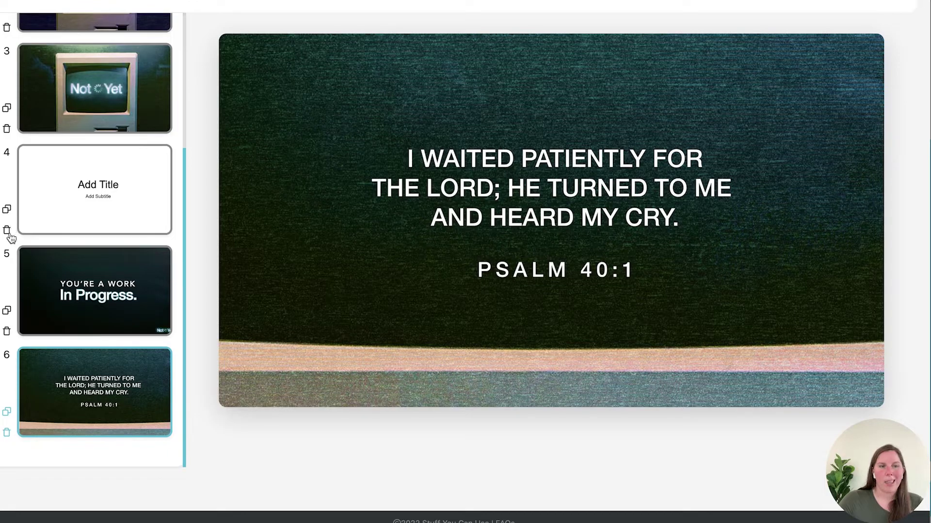
pyautogui.click(7, 230)
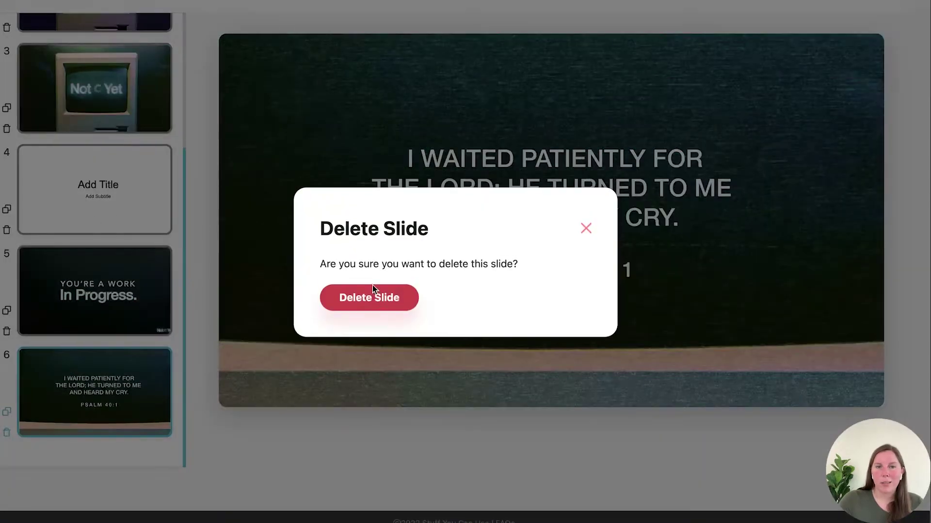
pyautogui.click(412, 299)
# Duplicate the Not Yet title slide and reorder the slides so a title slide sits before and after the "You're a work in progress" slide.
pyautogui.scroll(1, 118, 339)
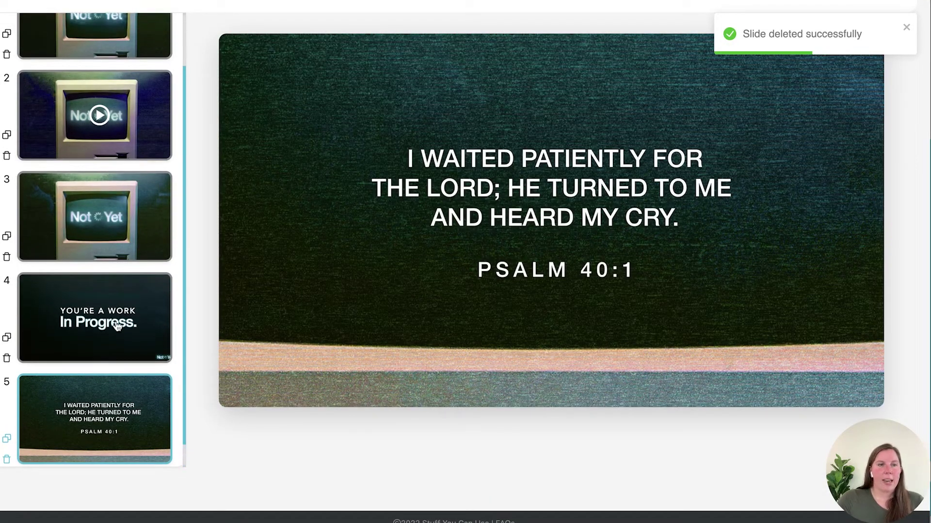
pyautogui.moveTo(118, 327); pyautogui.dragTo(115, 297)
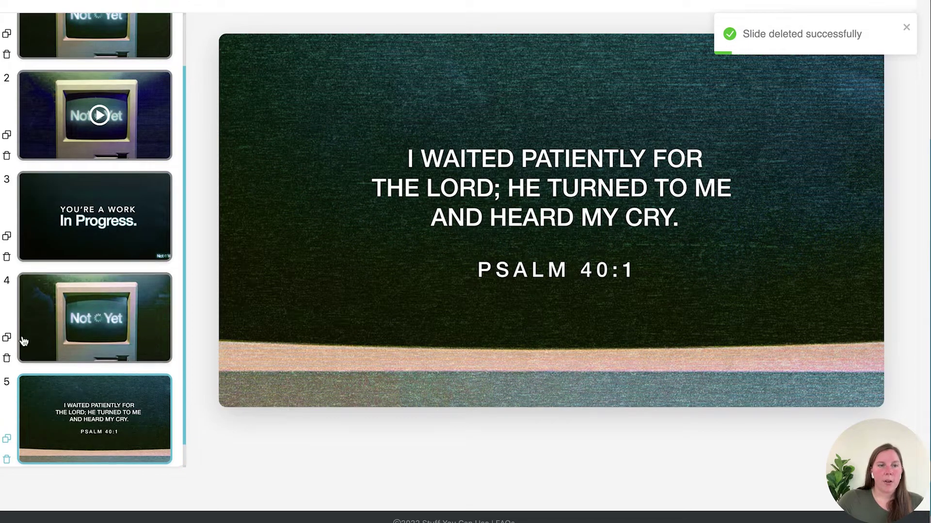
pyautogui.click(7, 338)
pyautogui.moveTo(108, 327); pyautogui.dragTo(118, 237)
pyautogui.scroll(-3, 119, 395)
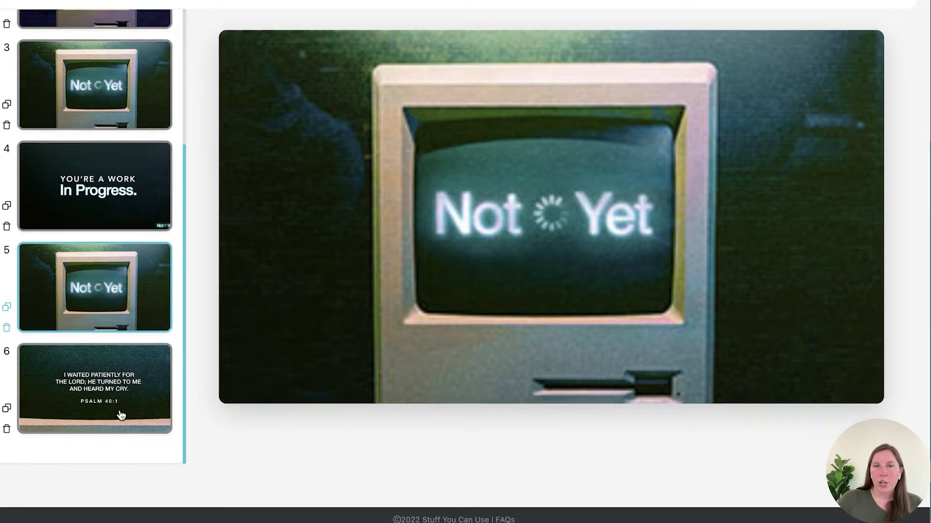
# Add a new slide after the fifth slide and set its background image to BackgroundSlide_H_NotYet_GrowStudents.jpg.
pyautogui.scroll(5, 121, 416)
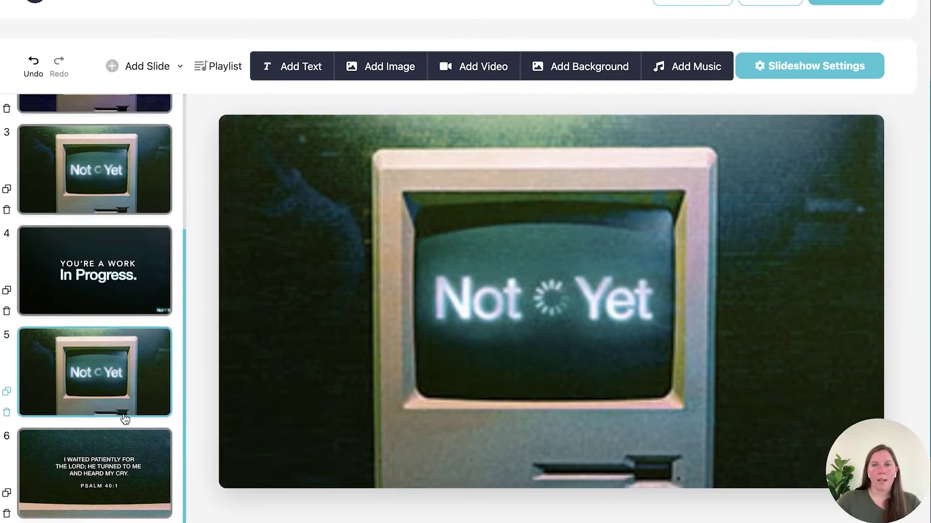
pyautogui.click(169, 76)
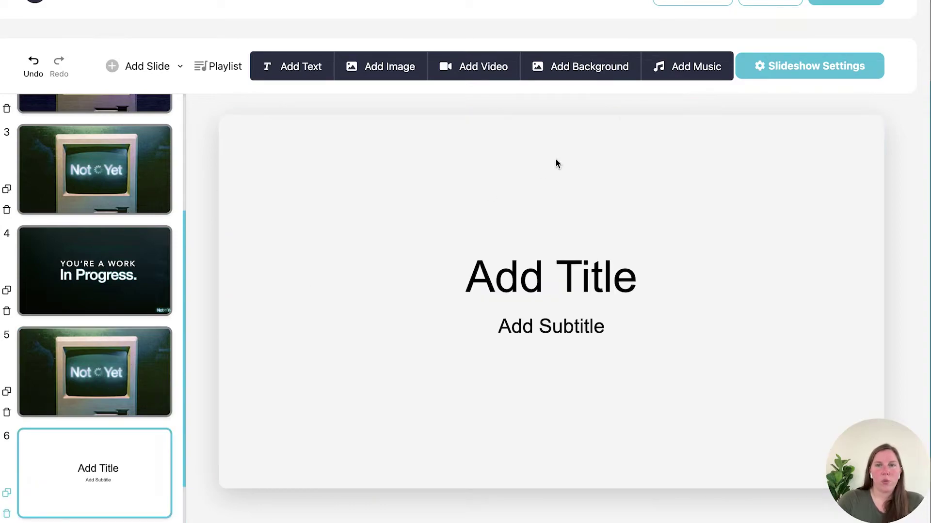
pyautogui.click(597, 70)
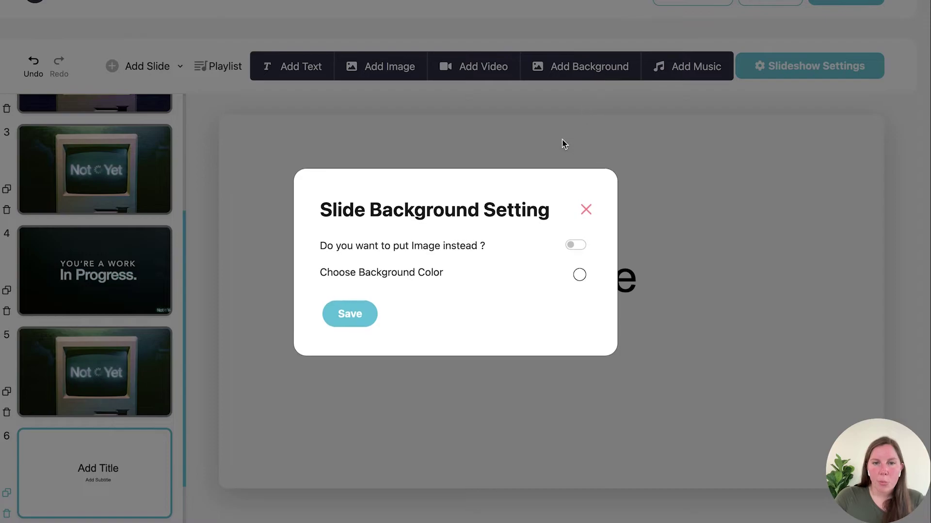
pyautogui.click(576, 245)
pyautogui.click(491, 260)
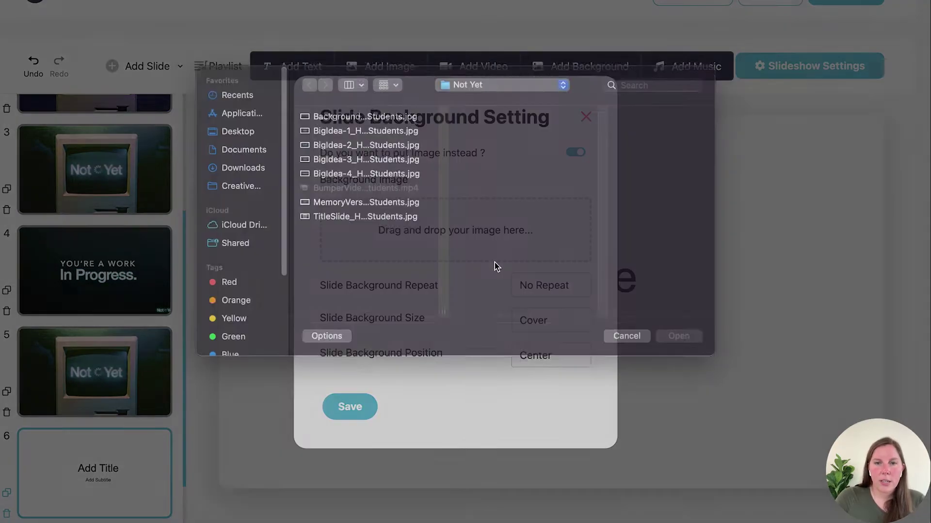
pyautogui.click(407, 136)
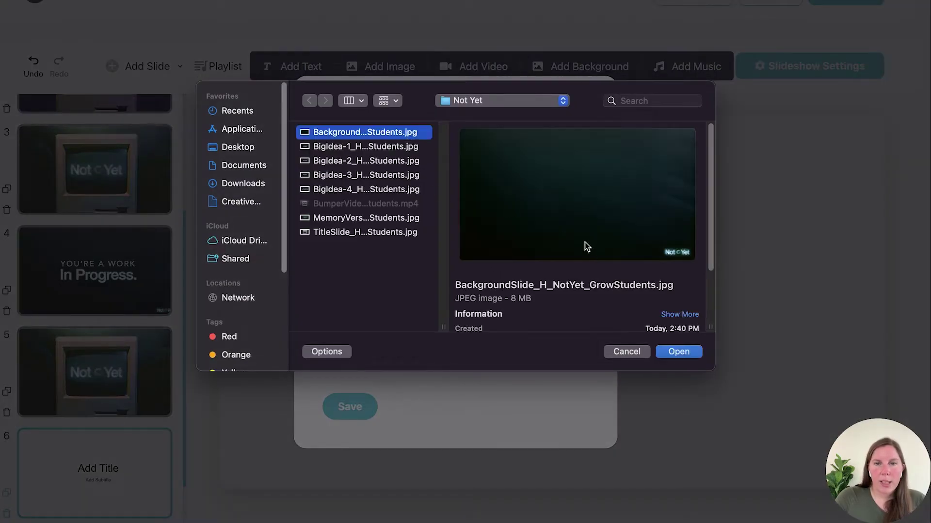
pyautogui.click(684, 348)
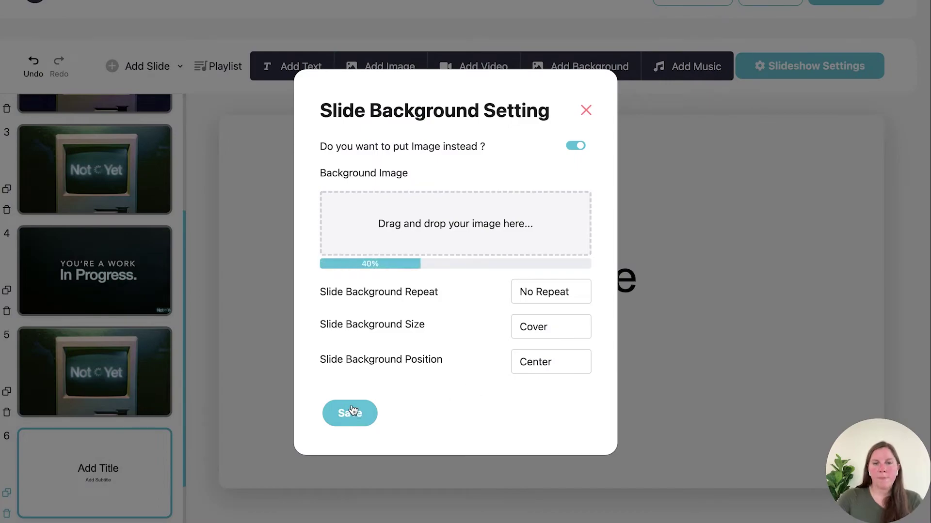
pyautogui.click(351, 408)
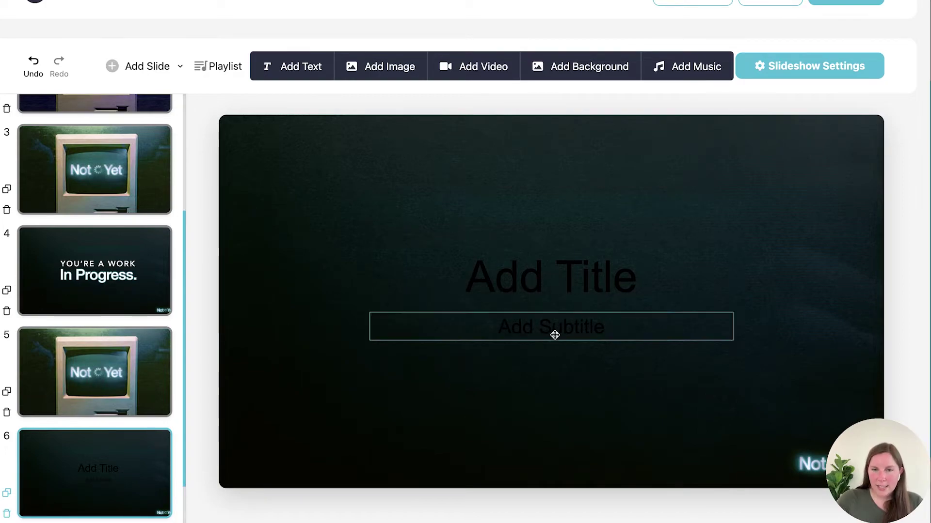
# Set the new slide's title text to the Helvetica font in white (#FFFFFF).
pyautogui.click(577, 277)
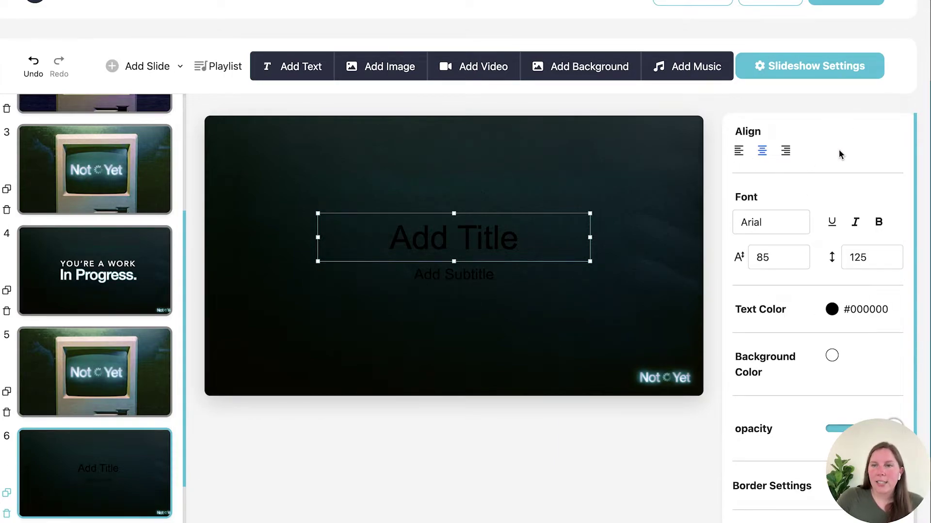
pyautogui.click(764, 222)
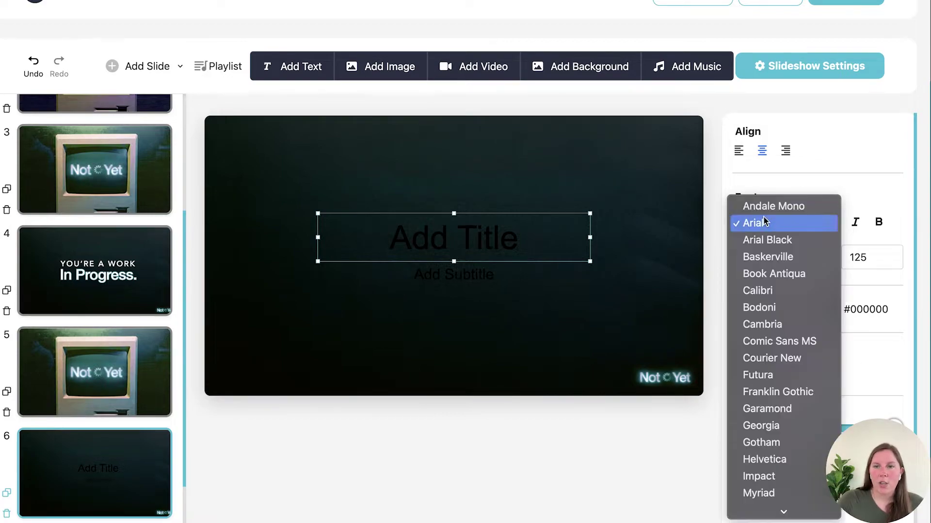
pyautogui.click(771, 459)
pyautogui.click(833, 311)
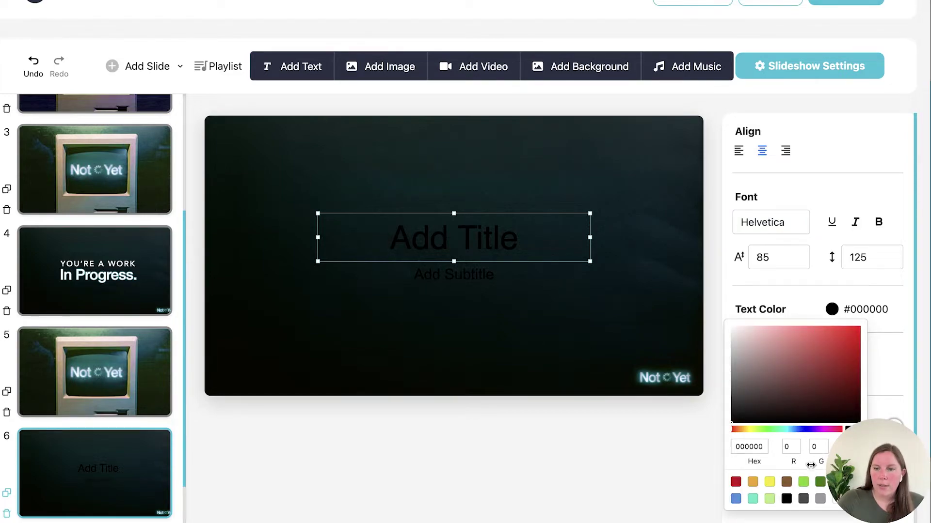
pyautogui.scroll(-3, 810, 465)
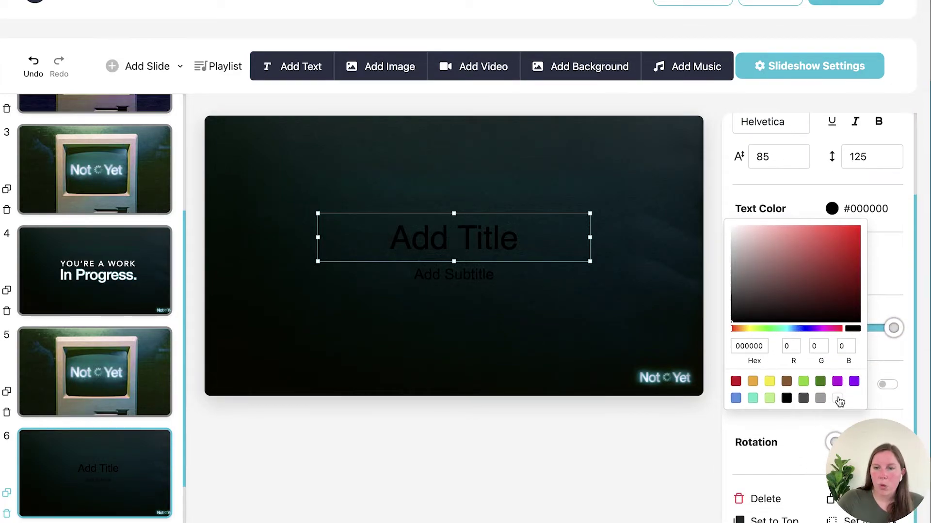
pyautogui.click(838, 399)
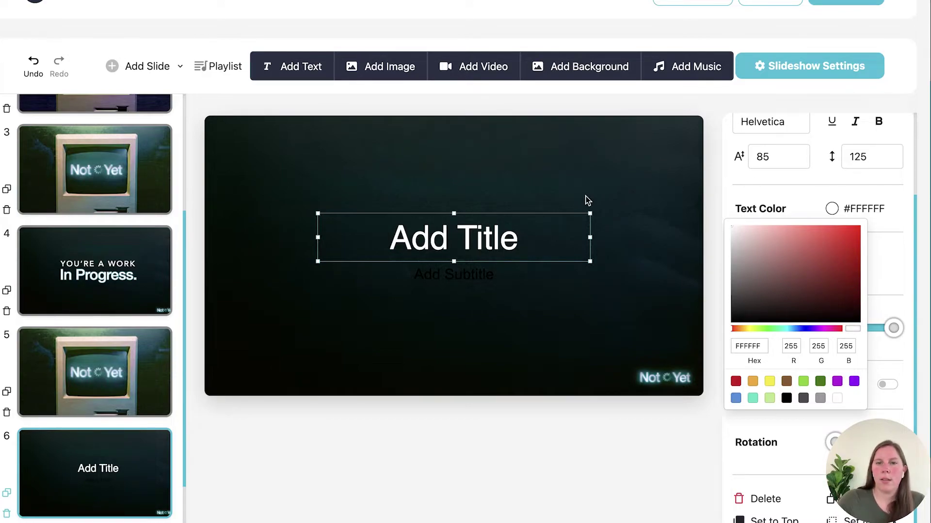
# Replace the sixth slide's title text with "We are so glad you're here!".
pyautogui.click(509, 231)
pyautogui.doubleClick(462, 241)
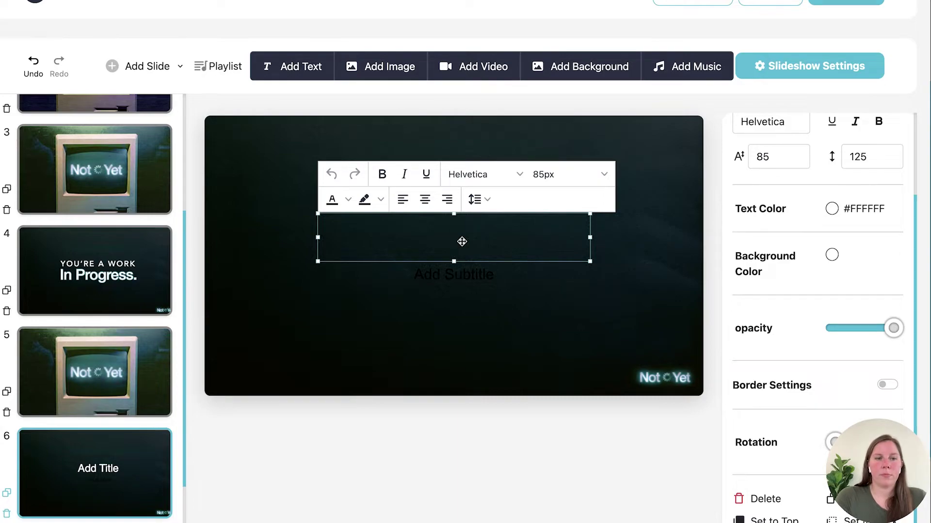
pyautogui.write('We are so gl')
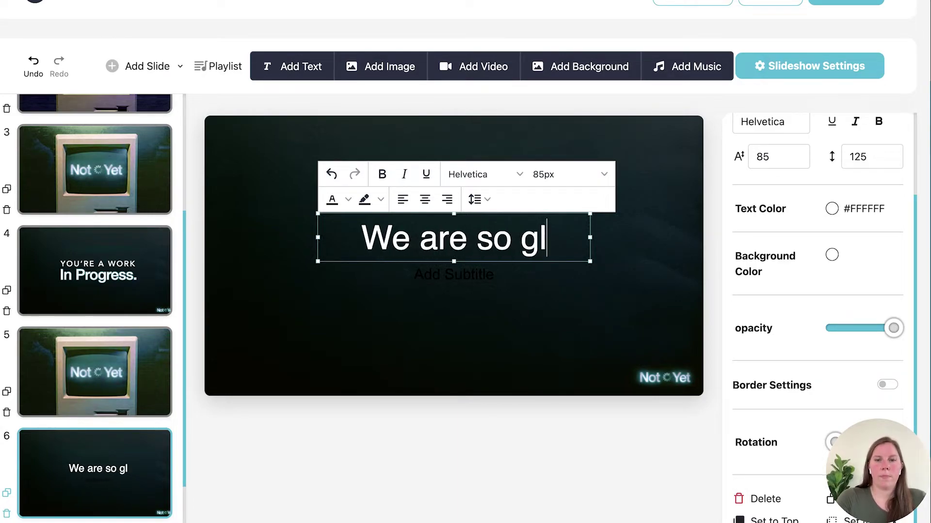
pyautogui.write("ad you're here!")
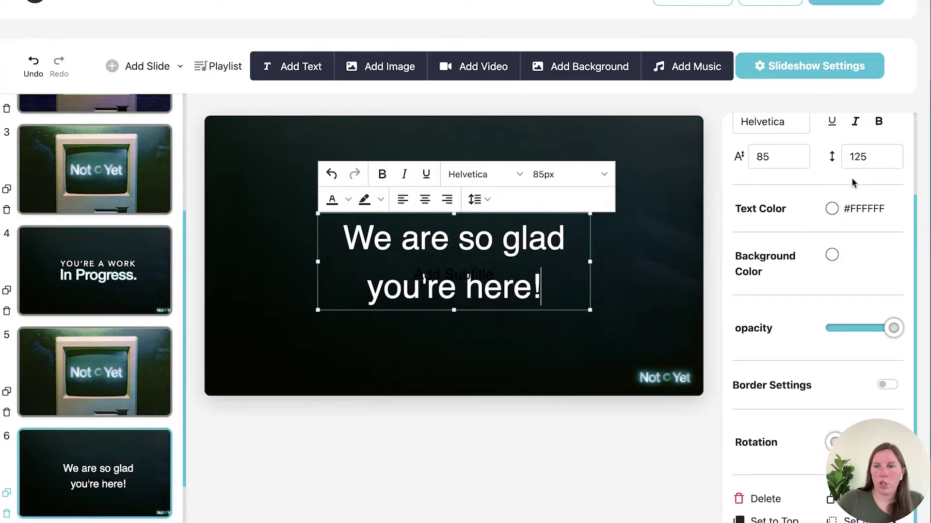
# Set the font size of the "We are so glad you're here!" title to 100.
pyautogui.scroll(1, 784, 170)
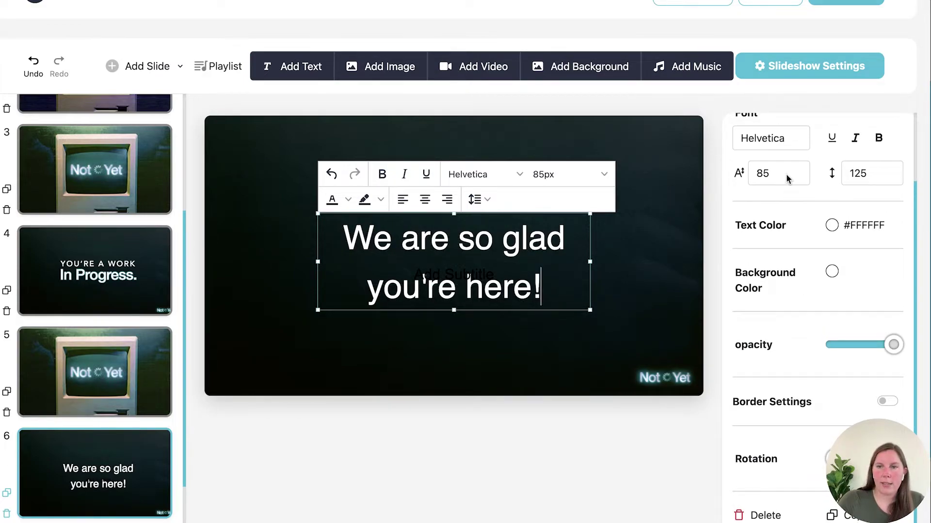
pyautogui.click(787, 177)
pyautogui.click(781, 208)
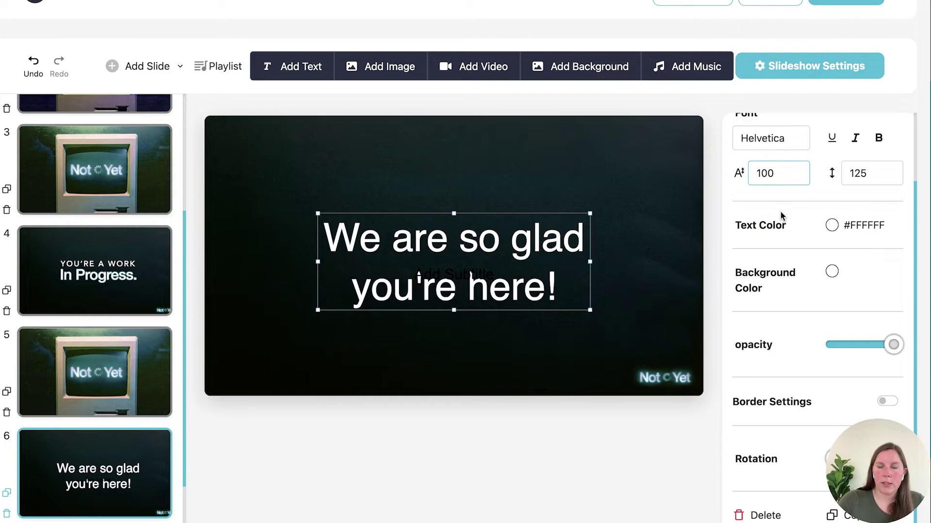
# Toggle bold and underline formatting on and off for the title text.
pyautogui.scroll(1, 860, 234)
pyautogui.click(877, 196)
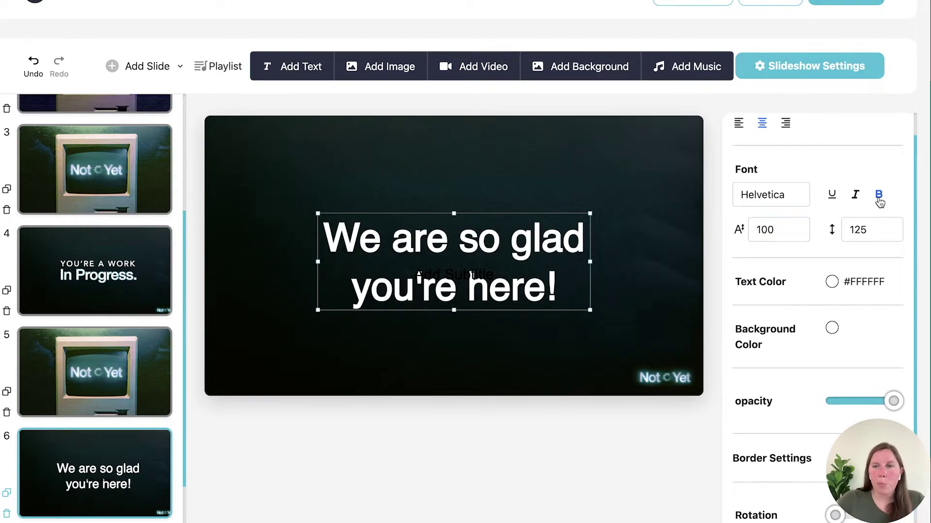
pyautogui.click(831, 195)
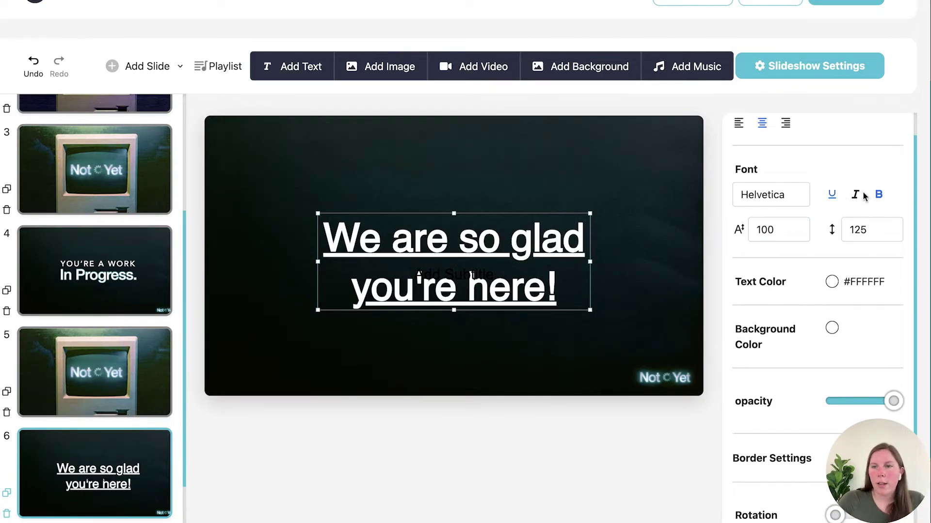
pyautogui.click(832, 196)
pyautogui.click(878, 195)
pyautogui.scroll(-2, 874, 236)
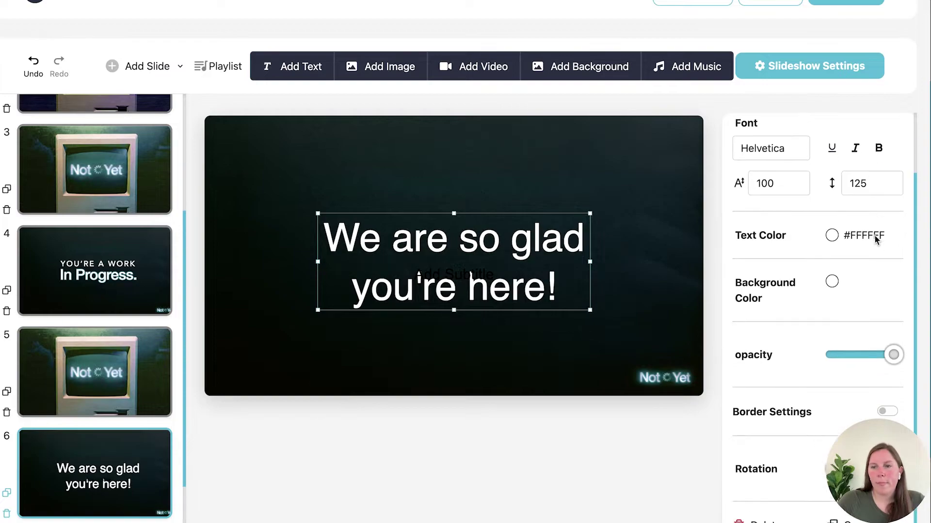
pyautogui.moveTo(893, 328)
pyautogui.mouseDown()
pyautogui.moveTo(854, 328)
pyautogui.moveTo(893, 328)
pyautogui.mouseUp()
pyautogui.scroll(-1, 747, 266)
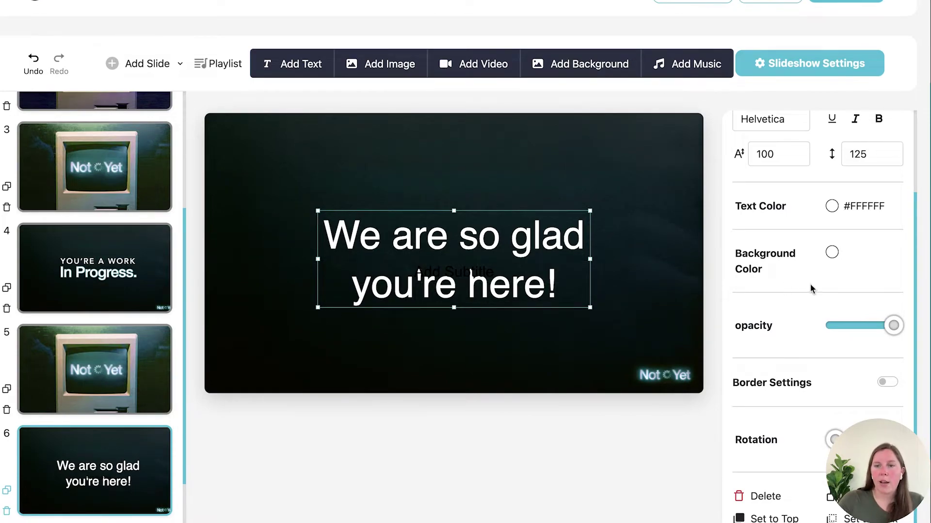
pyautogui.scroll(-1, 813, 288)
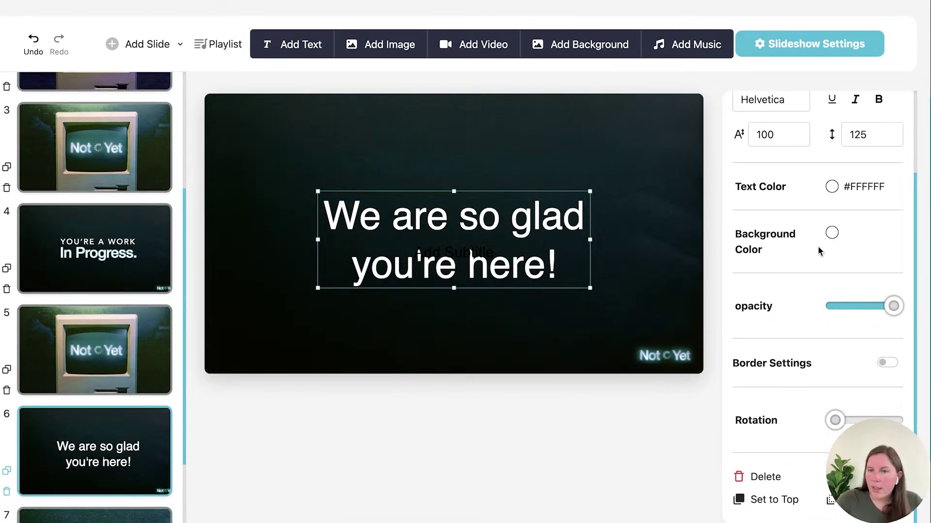
# Move the "We are so glad you're here!" title up off the subtitle placeholder and delete the empty subtitle.
pyautogui.scroll(-3, 819, 250)
pyautogui.moveTo(834, 351)
pyautogui.mouseDown()
pyautogui.moveTo(842, 353)
pyautogui.moveTo(833, 350)
pyautogui.mouseUp()
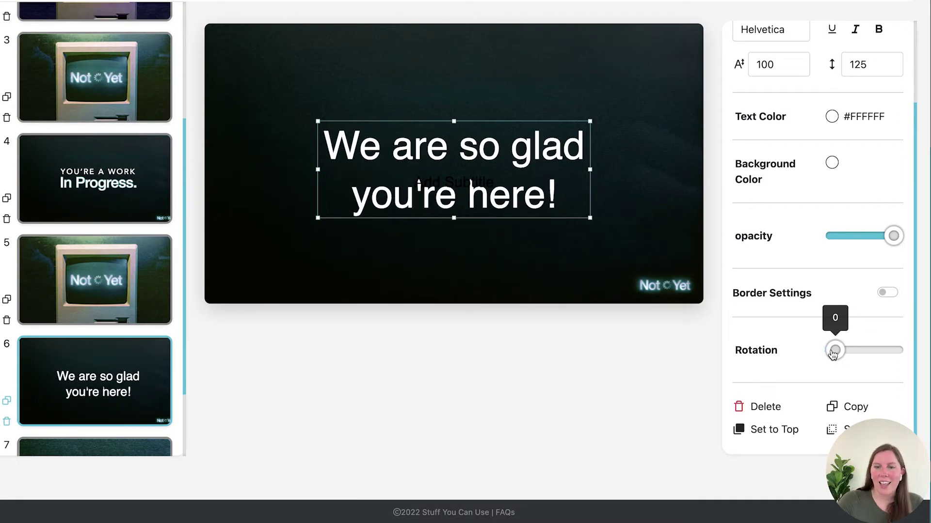
pyautogui.moveTo(497, 139); pyautogui.dragTo(415, 43)
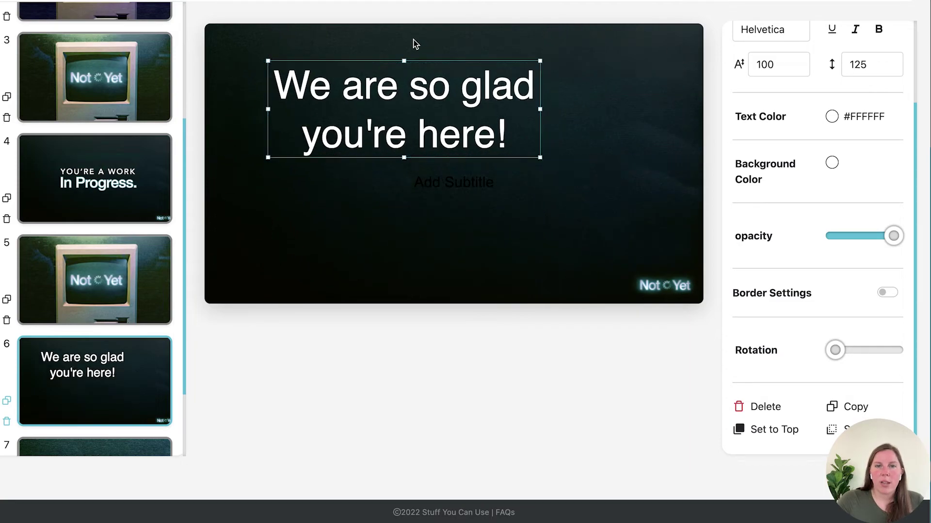
pyautogui.click(479, 187)
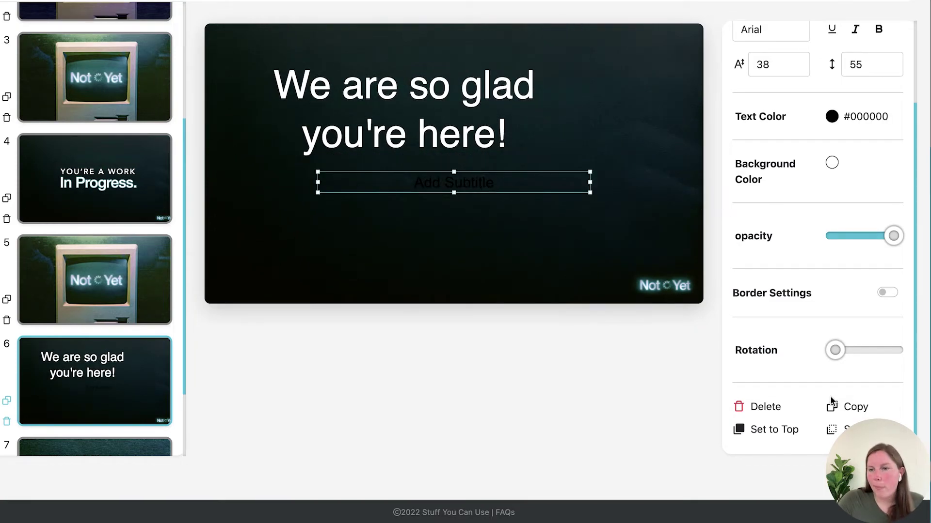
pyautogui.click(770, 408)
# Move the "We are so glad you're here!" title back to about the centre of the sixth slide.
pyautogui.scroll(2, 588, 285)
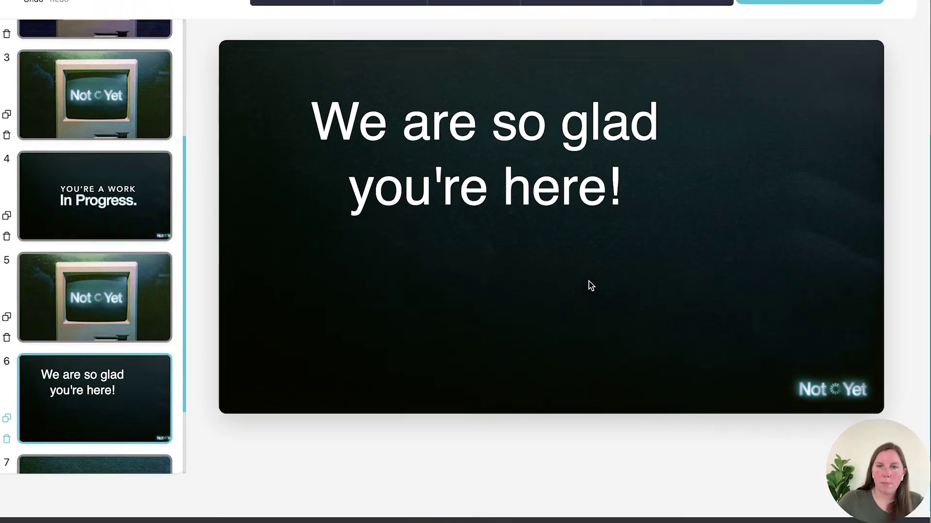
pyautogui.moveTo(533, 182); pyautogui.dragTo(603, 270)
pyautogui.scroll(2, 606, 273)
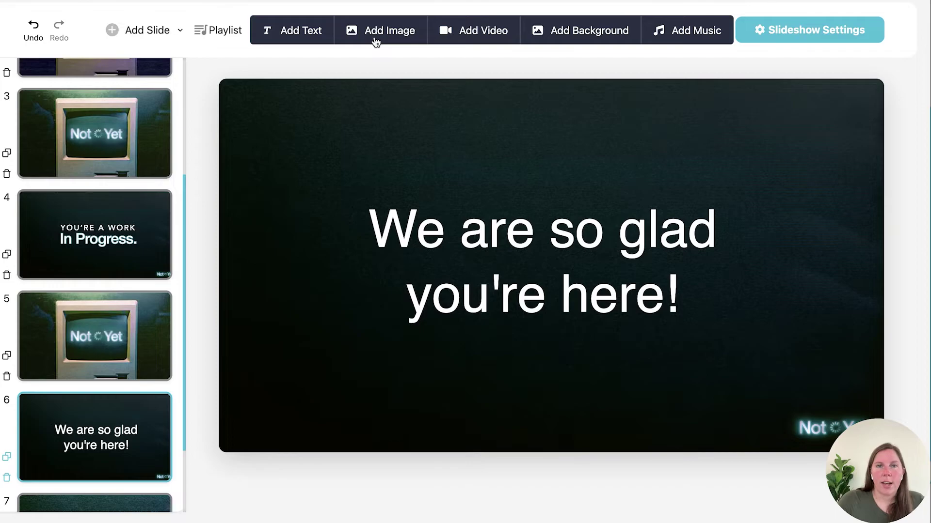
# Upload TitleSlide_H_NotYet_GrowStudents.jpg from the Not Yet folder as an image on the sixth slide.
pyautogui.click(388, 30)
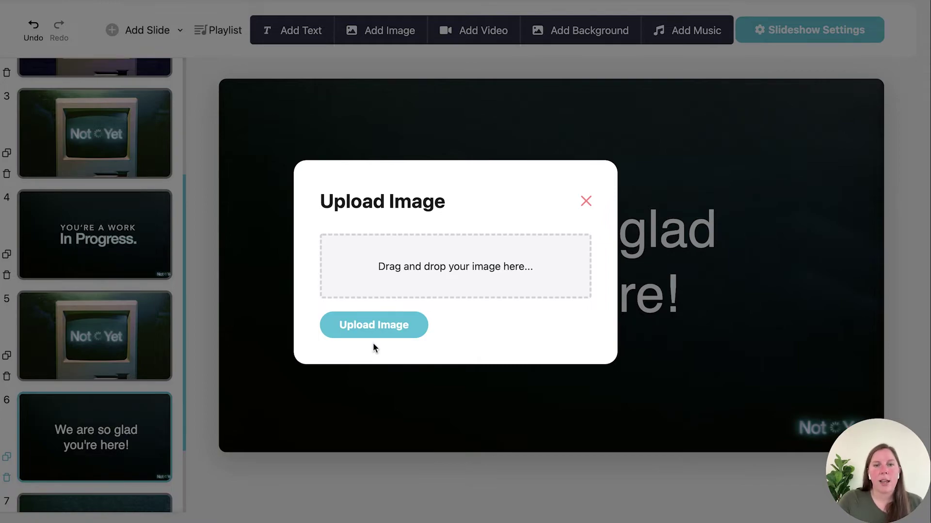
pyautogui.click(374, 328)
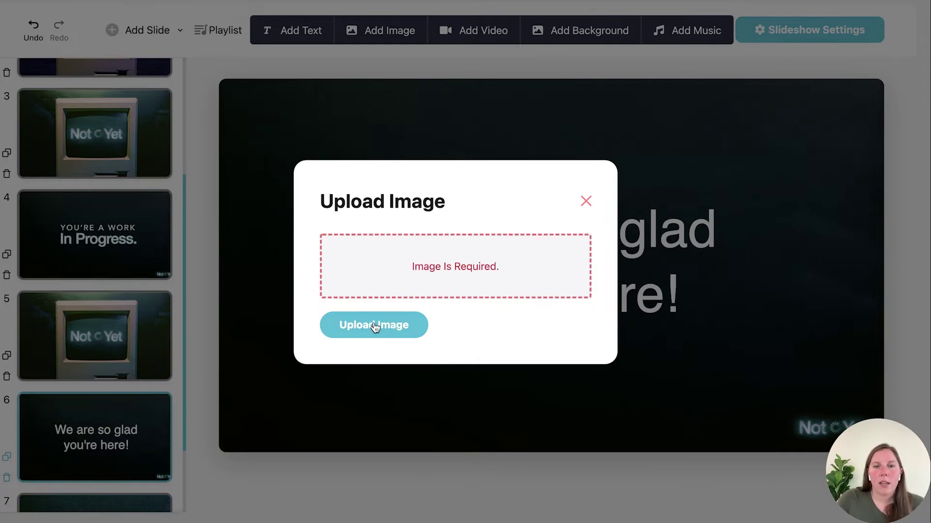
pyautogui.click(390, 291)
pyautogui.click(364, 232)
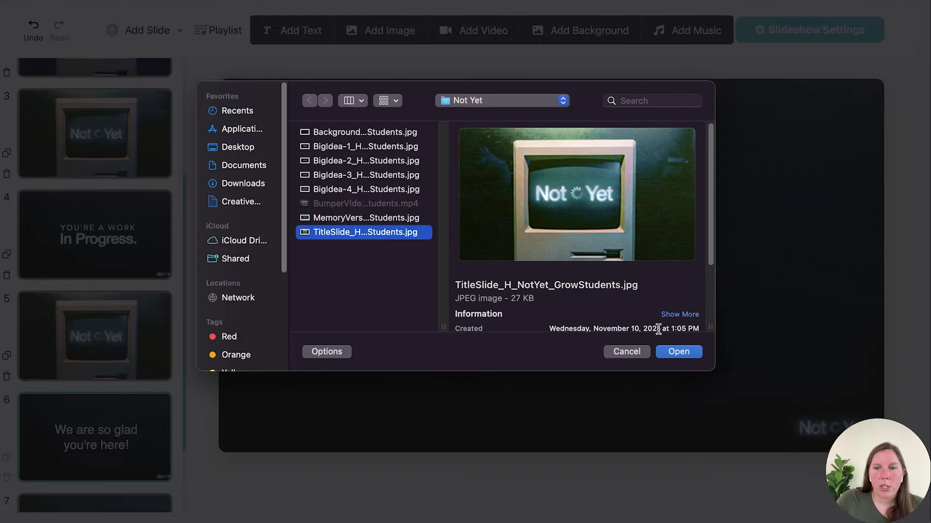
pyautogui.click(674, 354)
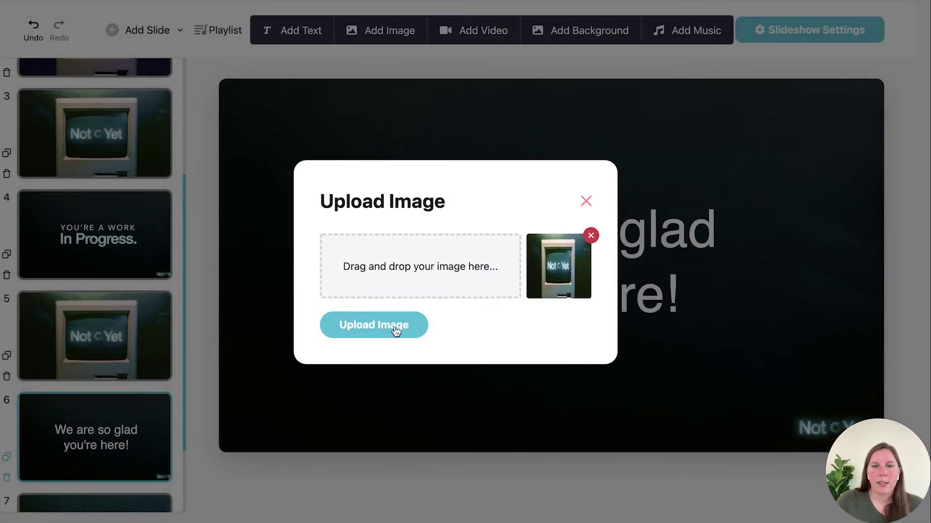
pyautogui.click(375, 329)
pyautogui.click(367, 171)
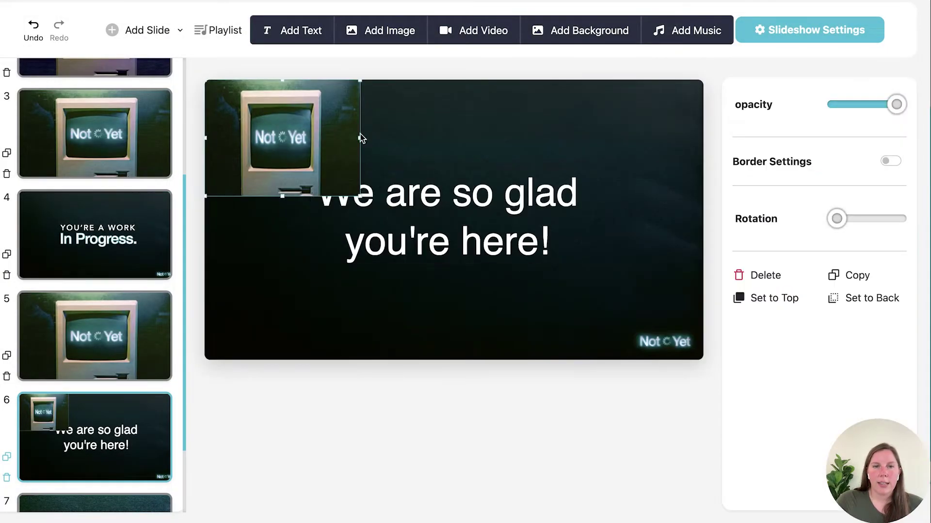
# Resize the uploaded image, centre it in the lower half of the slide, and place the welcome title above it.
pyautogui.moveTo(361, 138); pyautogui.dragTo(617, 241)
pyautogui.click(617, 241)
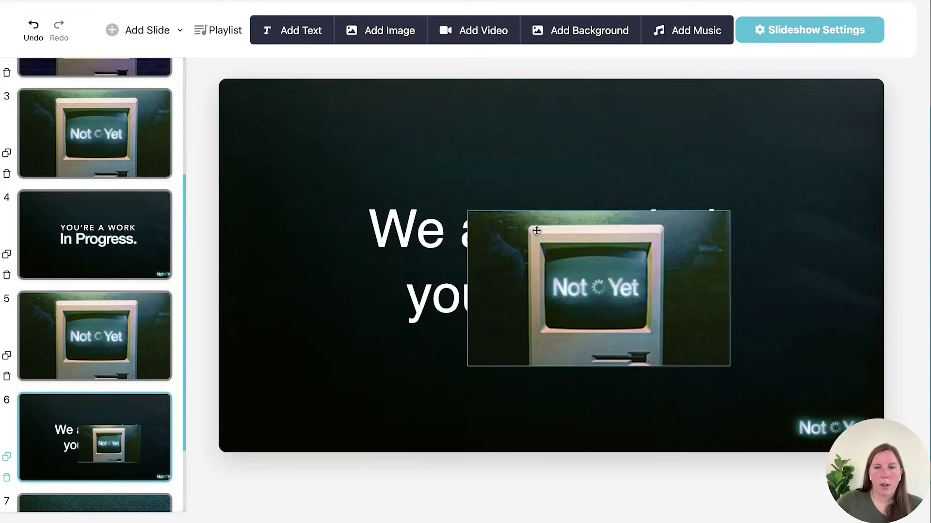
pyautogui.moveTo(536, 231); pyautogui.dragTo(481, 285)
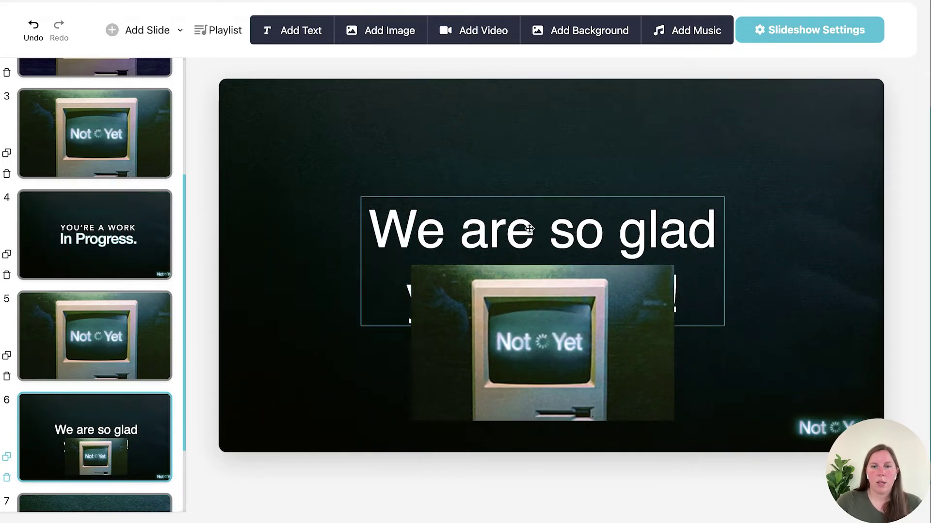
pyautogui.moveTo(529, 229); pyautogui.dragTo(510, 94)
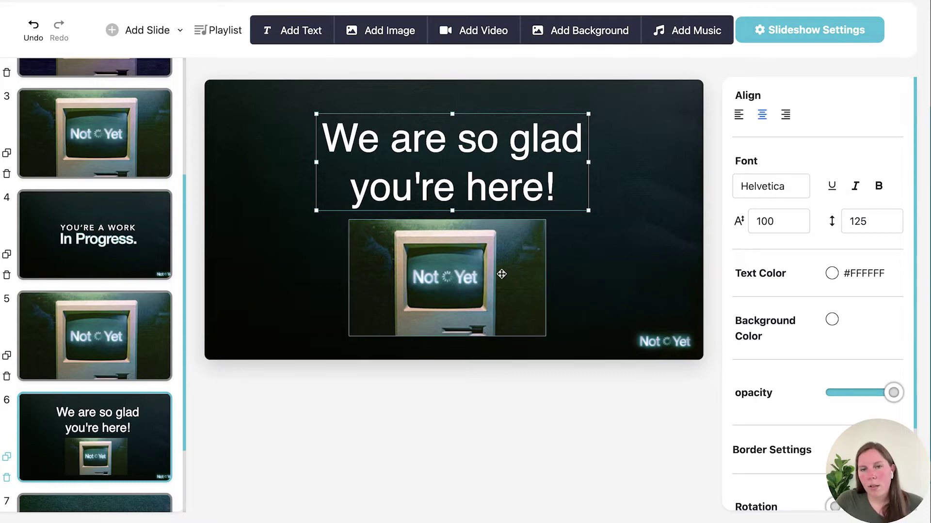
pyautogui.moveTo(443, 291)
pyautogui.mouseDown()
pyautogui.moveTo(459, 290)
pyautogui.moveTo(445, 291)
pyautogui.mouseUp()
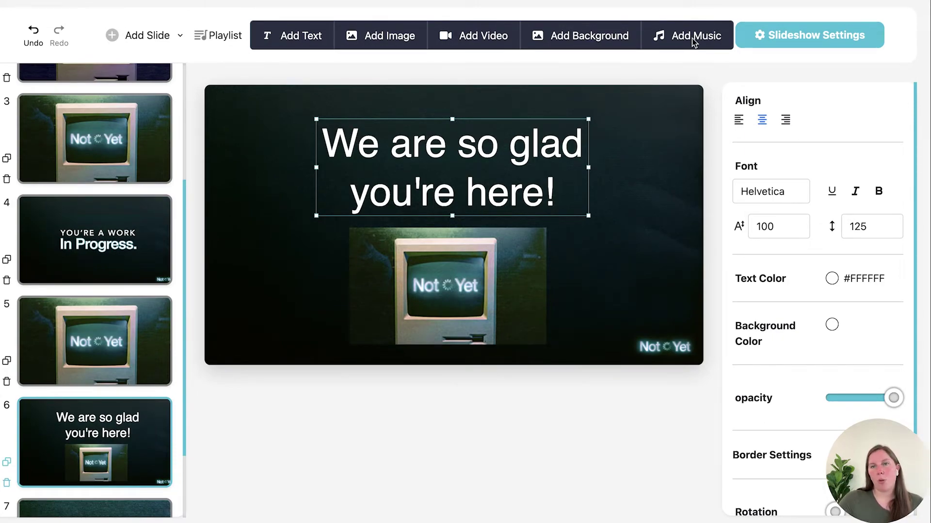
# Look at the upload options for slide music and for a slideshow playlist, leaving the playlist switched off.
pyautogui.click(693, 38)
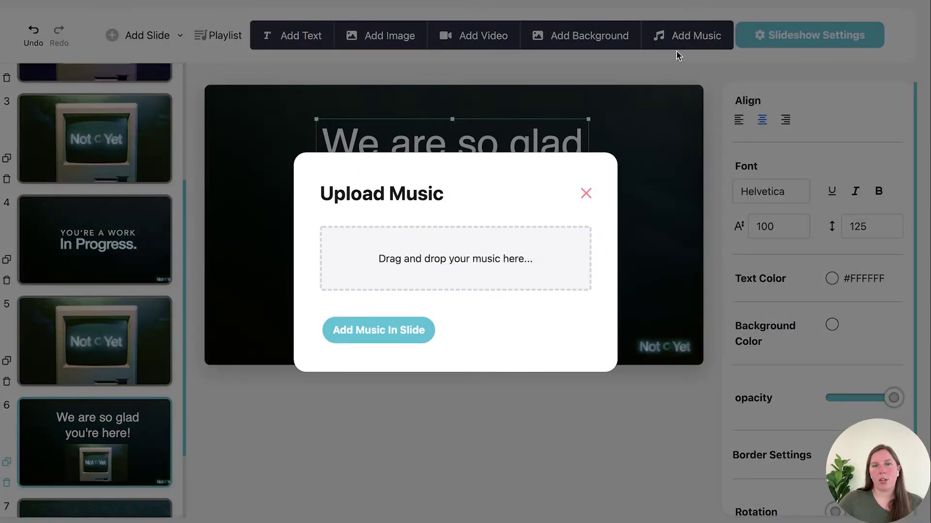
pyautogui.click(587, 195)
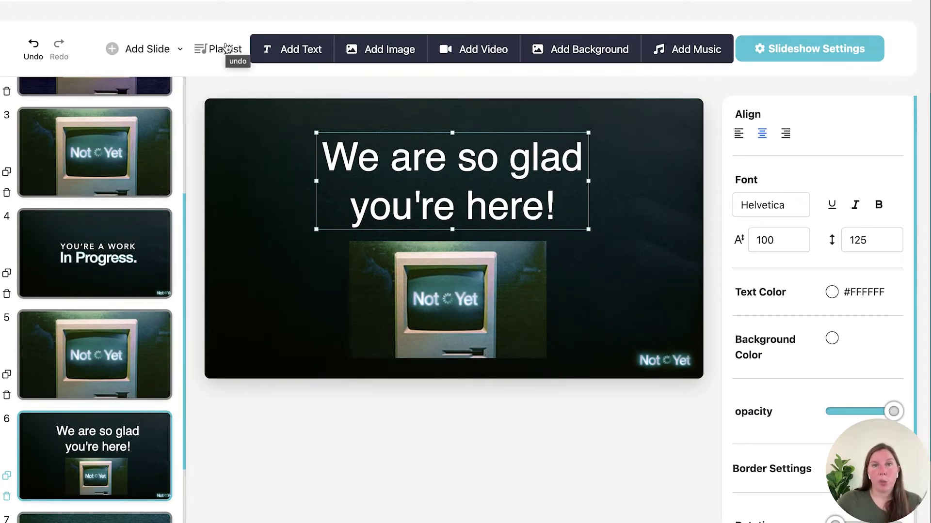
pyautogui.click(226, 48)
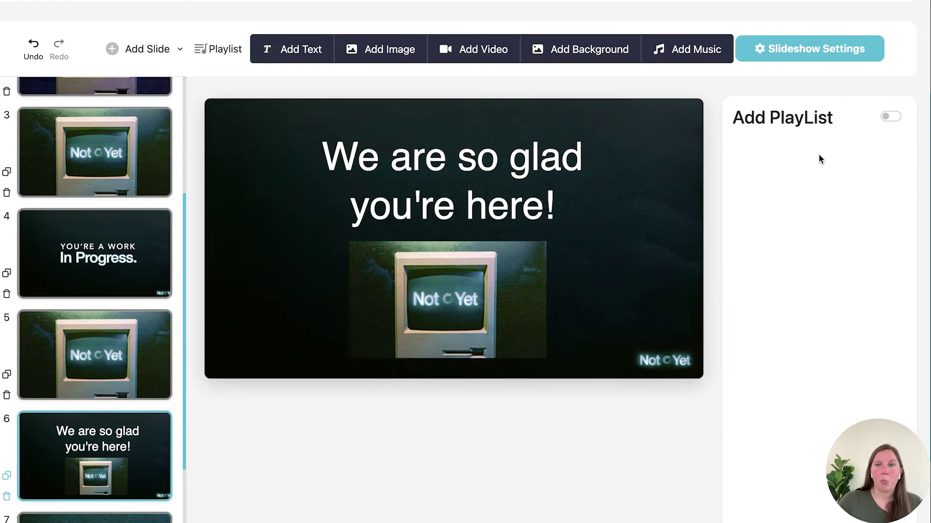
pyautogui.click(897, 122)
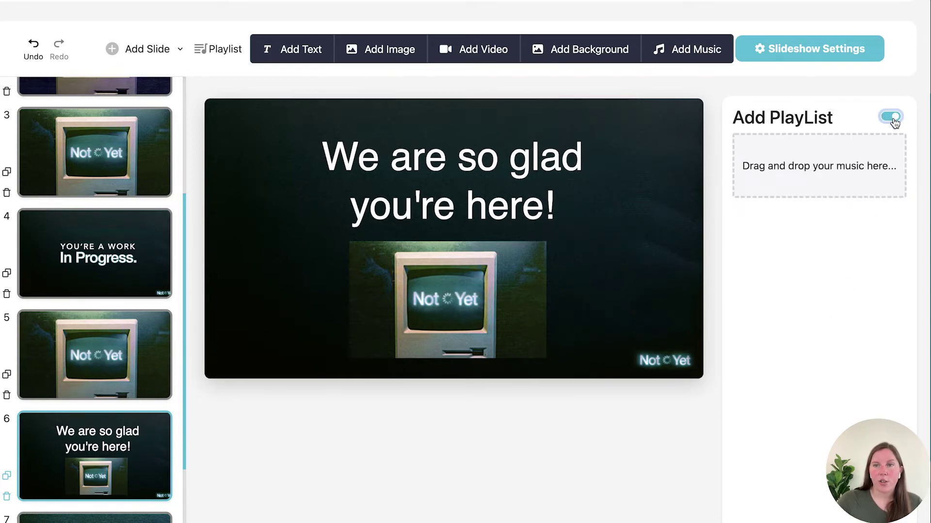
pyautogui.click(889, 120)
pyautogui.click(241, 49)
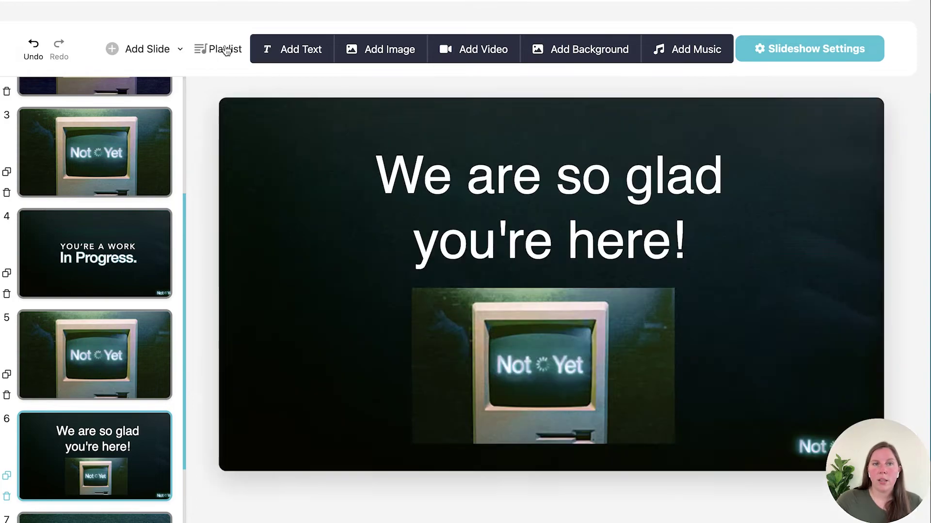
# In the slideshow settings, keep the presentation size at 1280*720 - 16:9, set Auto Slide to 20 seconds and enable Repeat Slideshow.
pyautogui.scroll(2, 679, 345)
pyautogui.scroll(1, 681, 347)
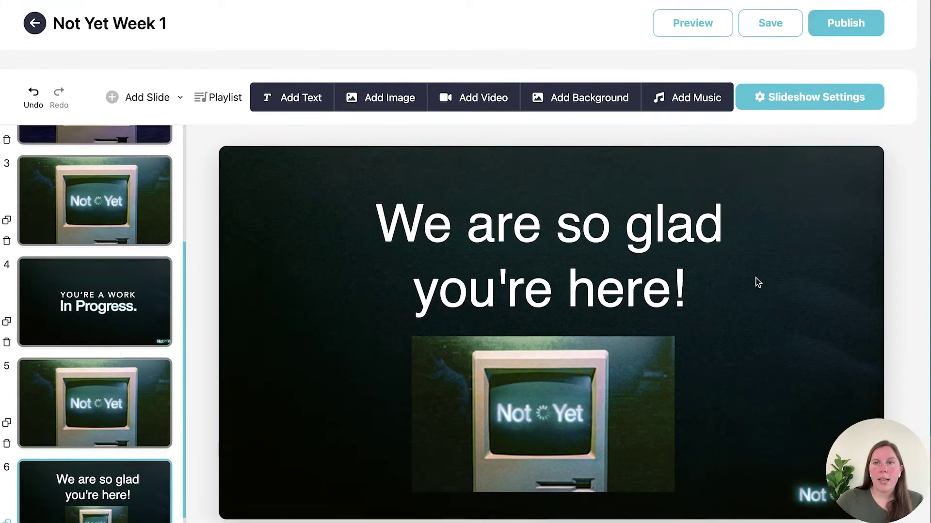
pyautogui.click(803, 115)
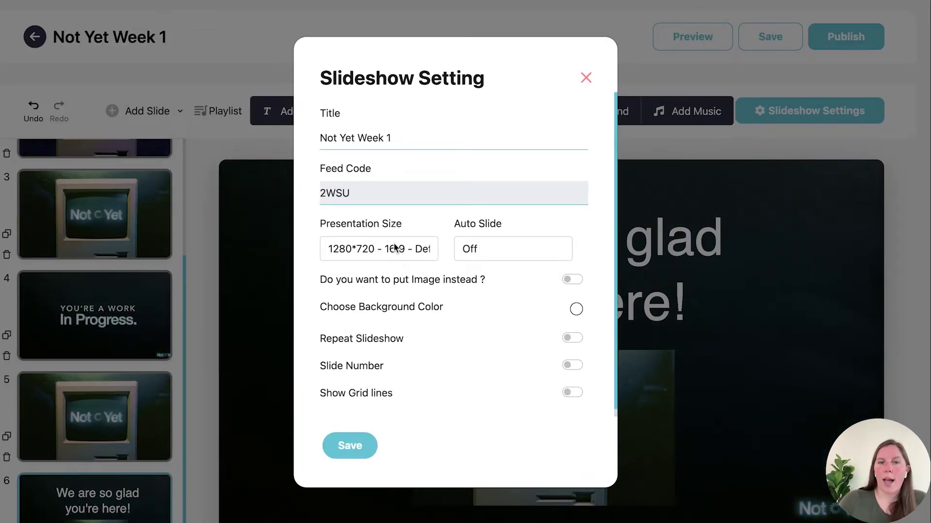
pyautogui.click(396, 255)
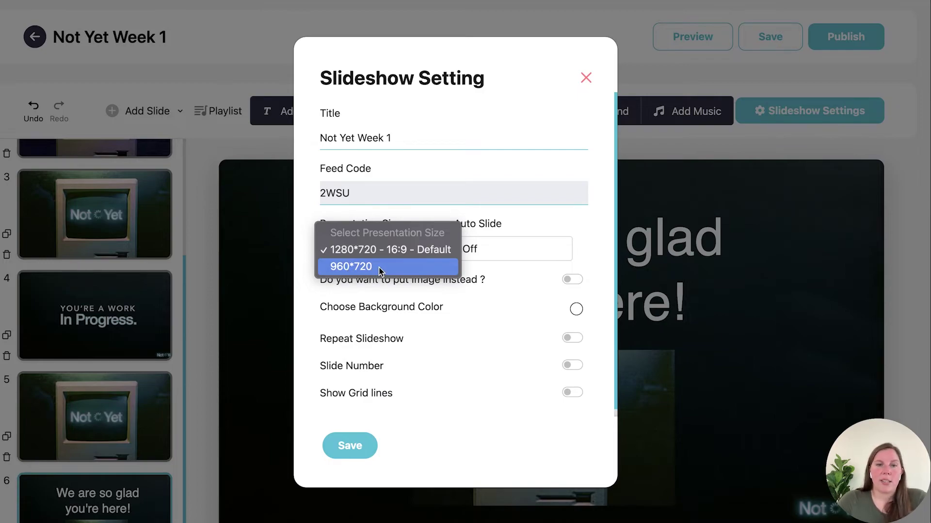
pyautogui.click(422, 249)
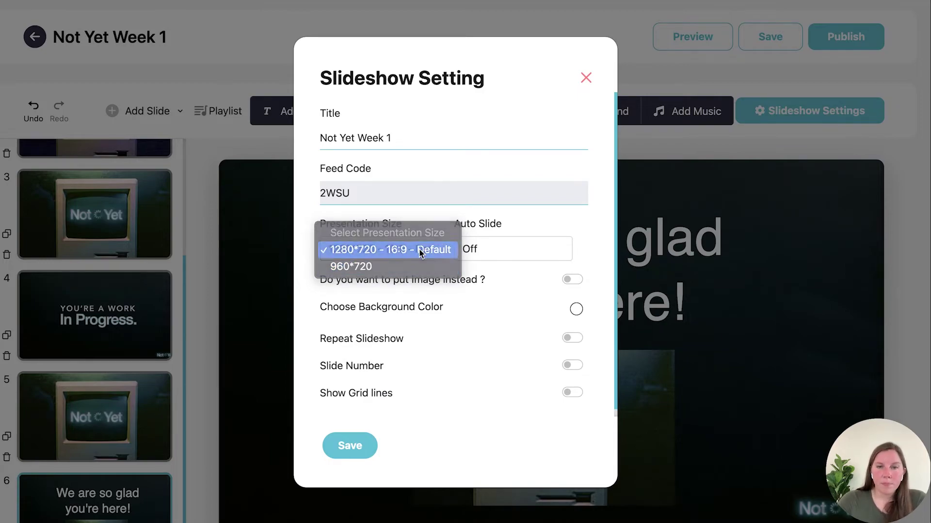
pyautogui.click(495, 252)
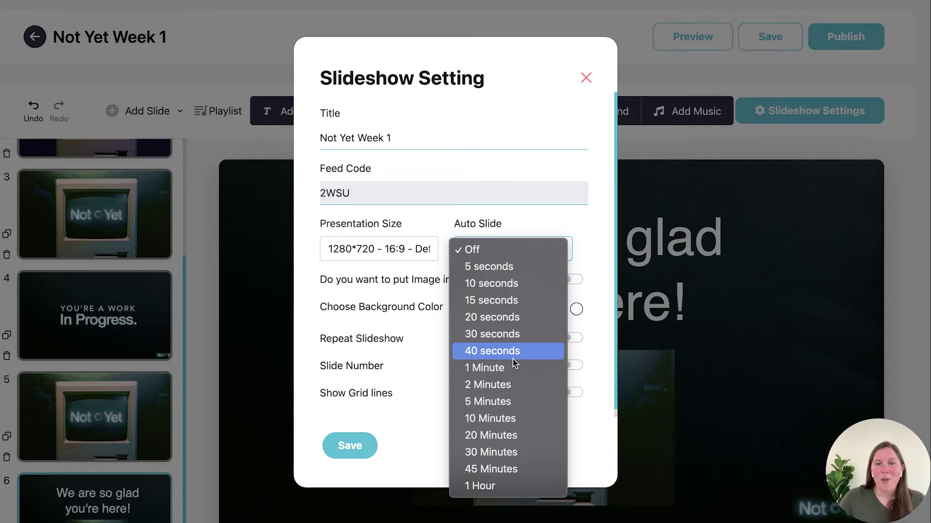
pyautogui.click(514, 318)
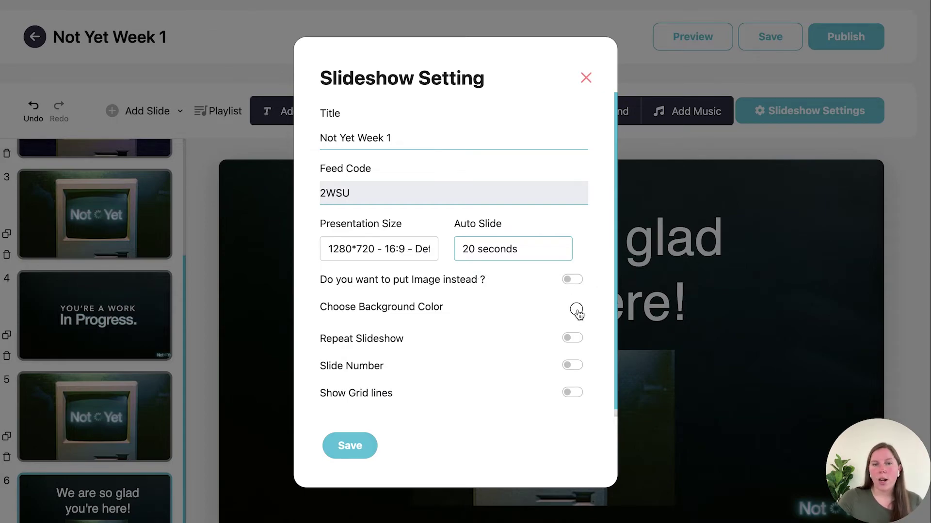
pyautogui.click(574, 340)
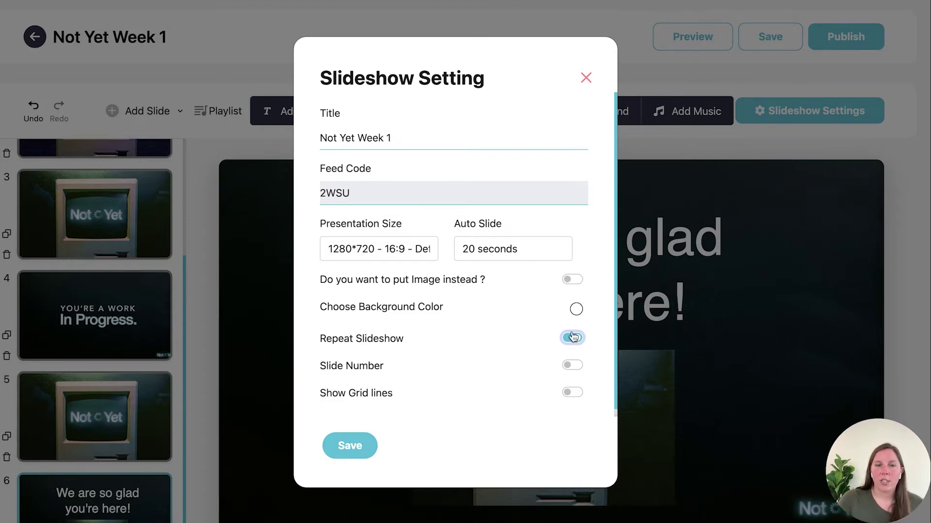
# Toggle the Slide Number and Show Grid lines options on and back off.
pyautogui.click(572, 366)
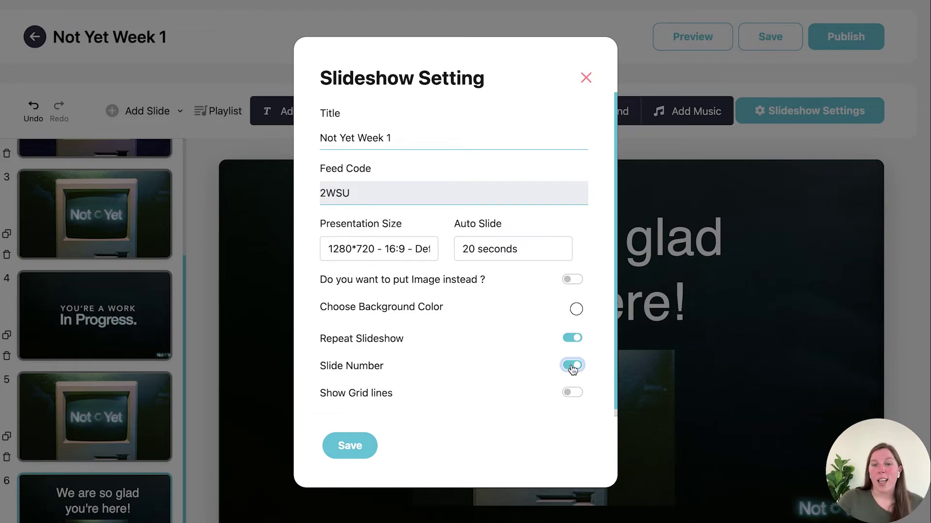
pyautogui.click(572, 367)
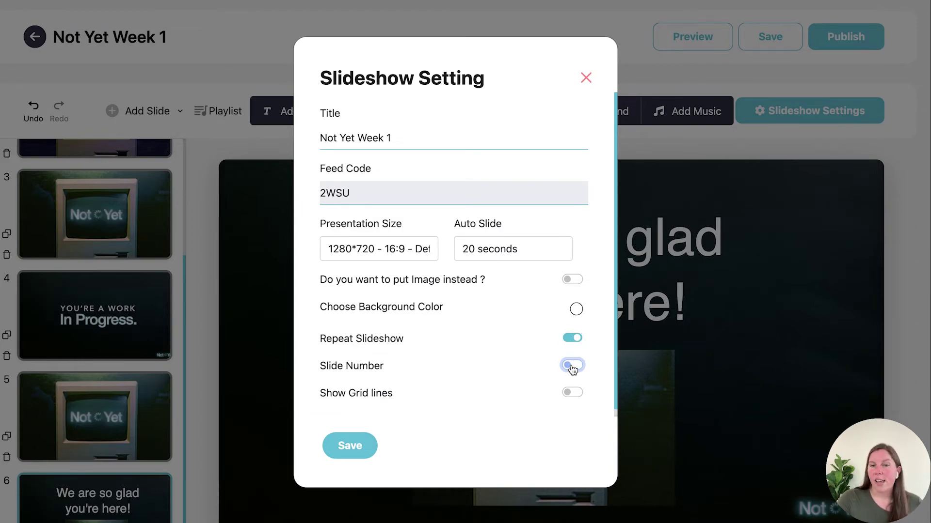
pyautogui.click(576, 396)
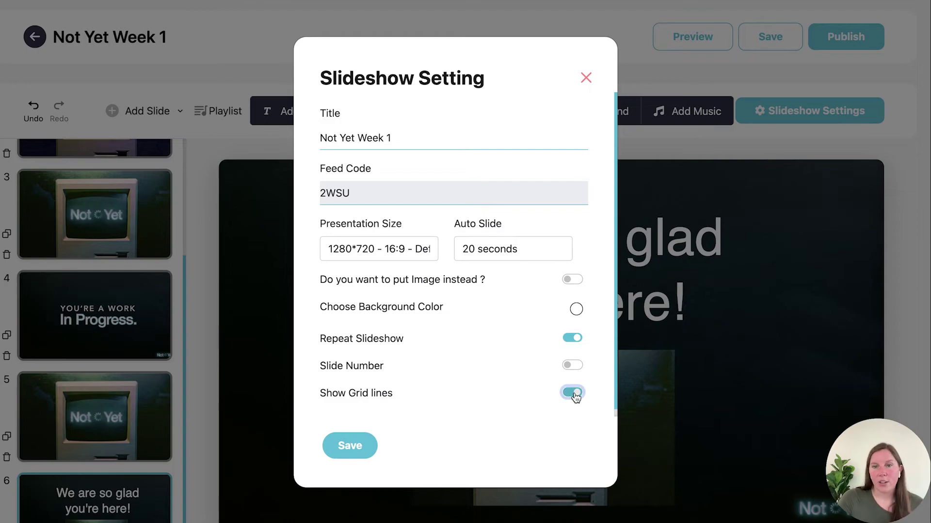
pyautogui.click(575, 396)
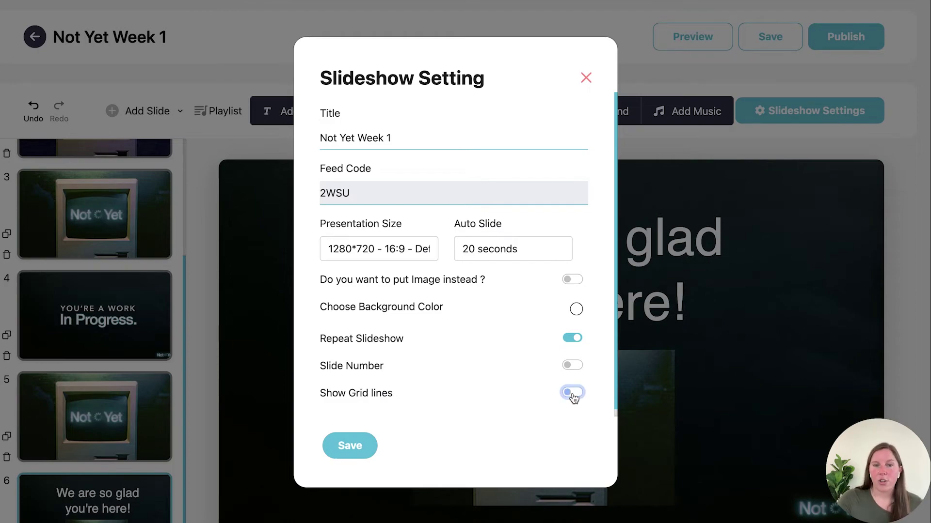
# Save the slideshow settings and publish the "Not Yet Week 1" slideshow to the TV App.
pyautogui.click(353, 446)
pyautogui.scroll(-2, 758, 350)
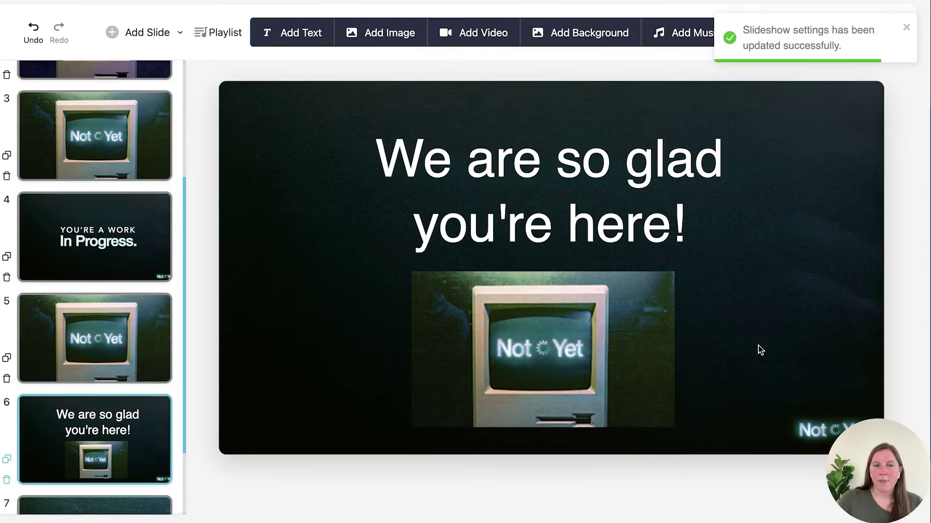
pyautogui.scroll(3, 778, 360)
pyautogui.scroll(5, 140, 433)
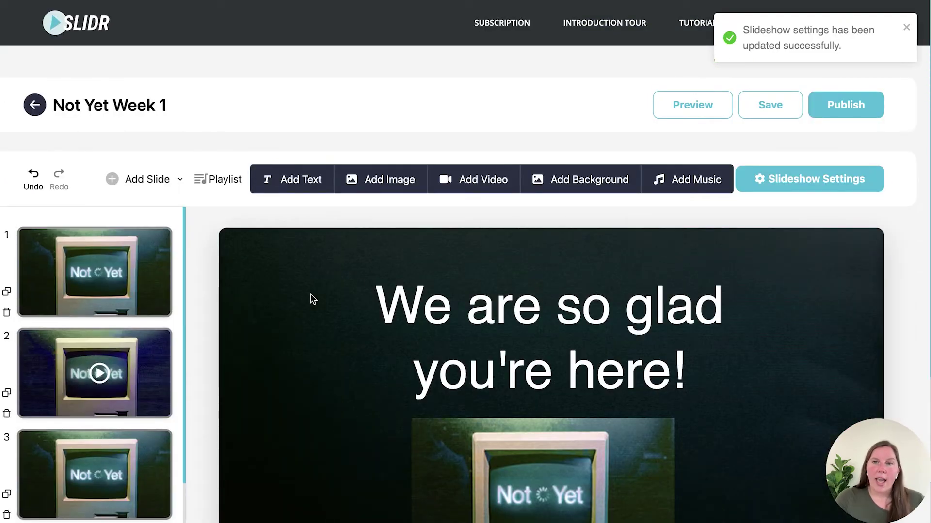
pyautogui.click(703, 111)
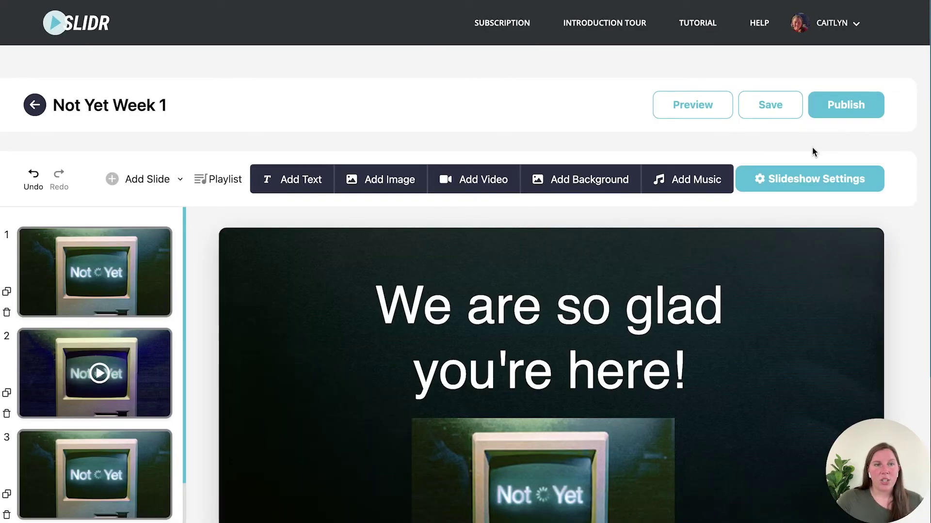
pyautogui.click(856, 109)
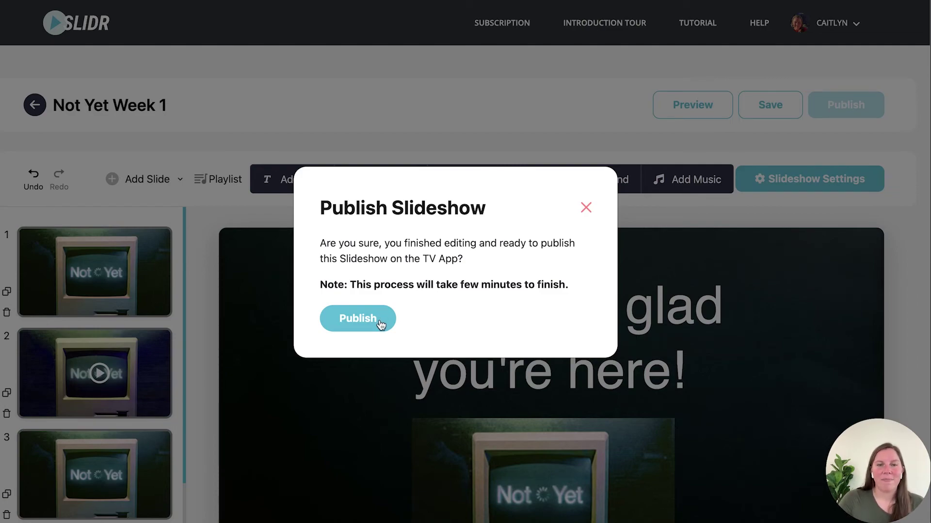
pyautogui.click(381, 317)
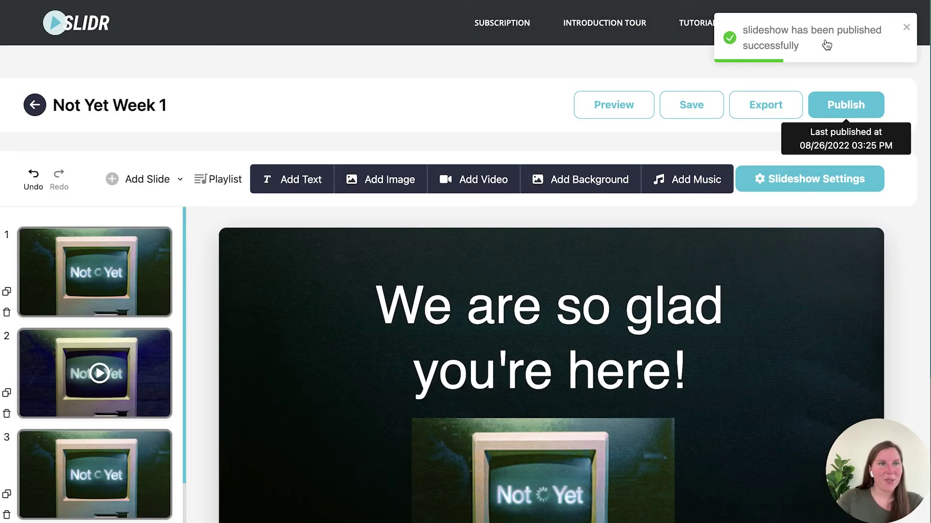
# Return to the Feed Dashboard and activate the "Not Yet Week 1" slideshow in the Youth Ministry feed.
pyautogui.click(905, 28)
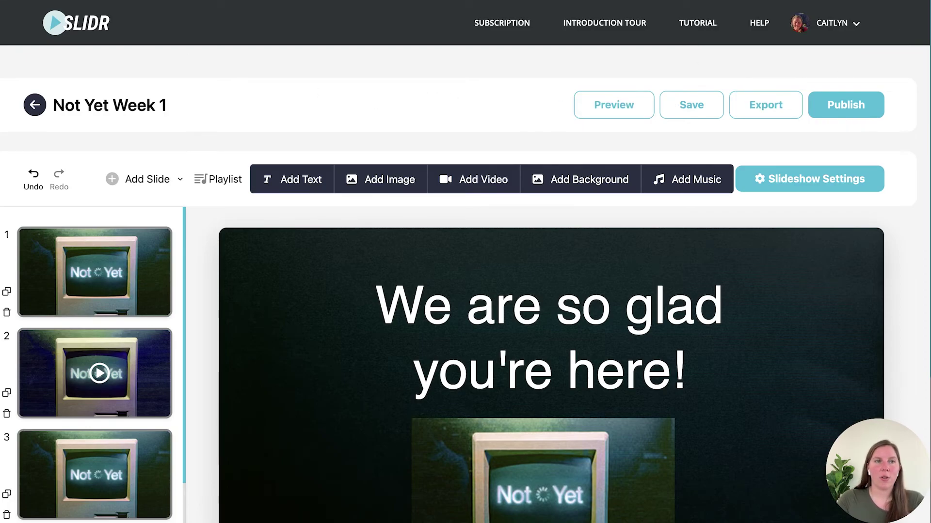
pyautogui.click(35, 104)
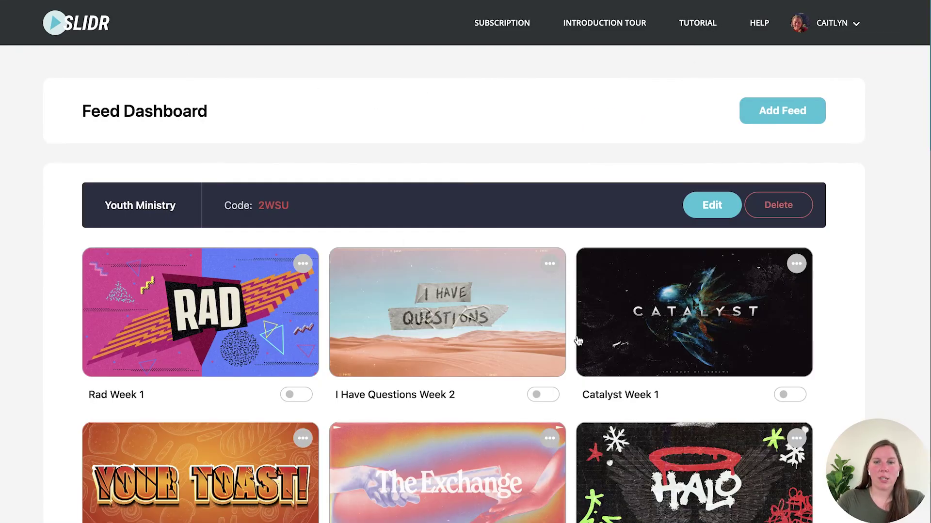
pyautogui.scroll(-3, 613, 428)
pyautogui.scroll(-3, 613, 428)
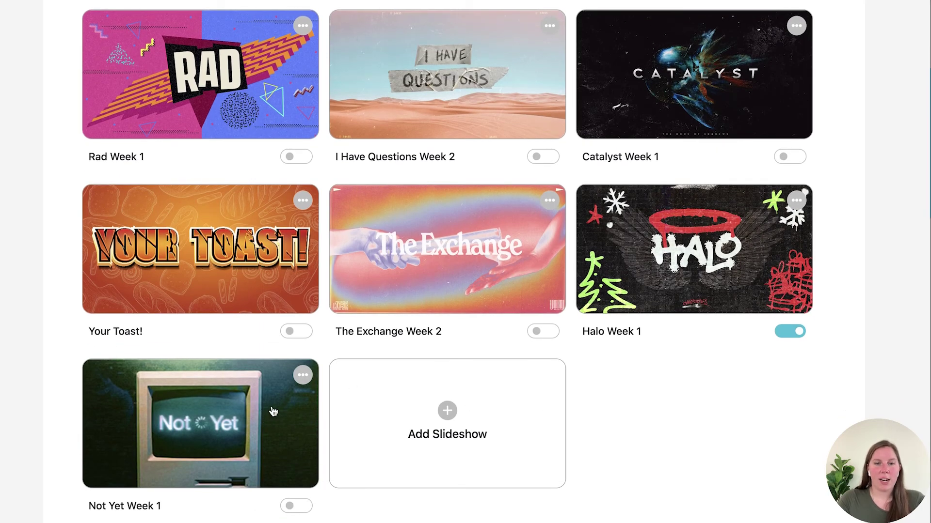
pyautogui.scroll(-1, 347, 403)
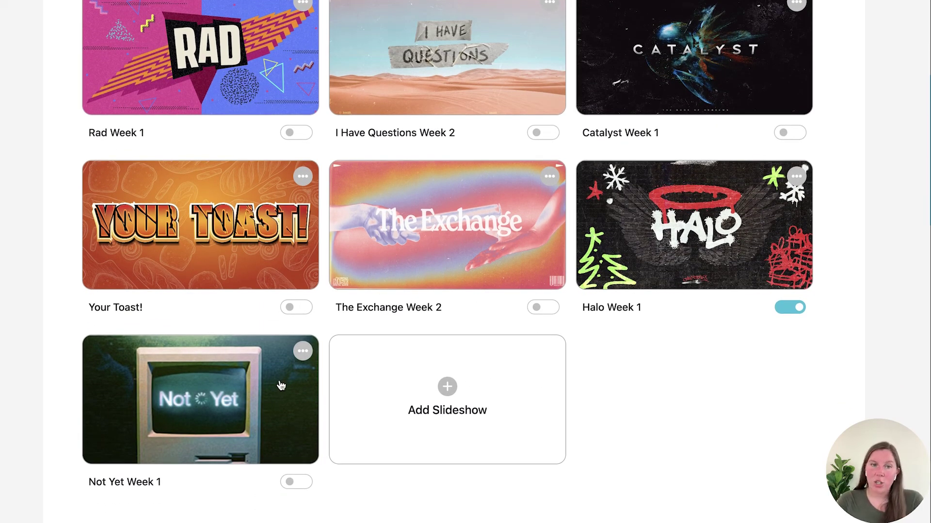
pyautogui.click(295, 482)
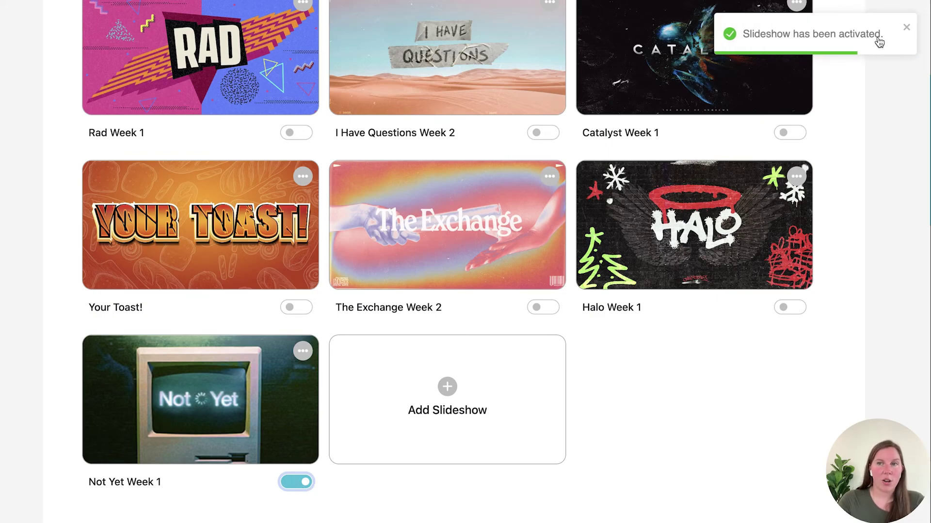
# Reopen the "Not Yet Week 1" slideshow from the Youth Ministry feed and export it.
pyautogui.scroll(3, 785, 242)
pyautogui.scroll(2, 787, 265)
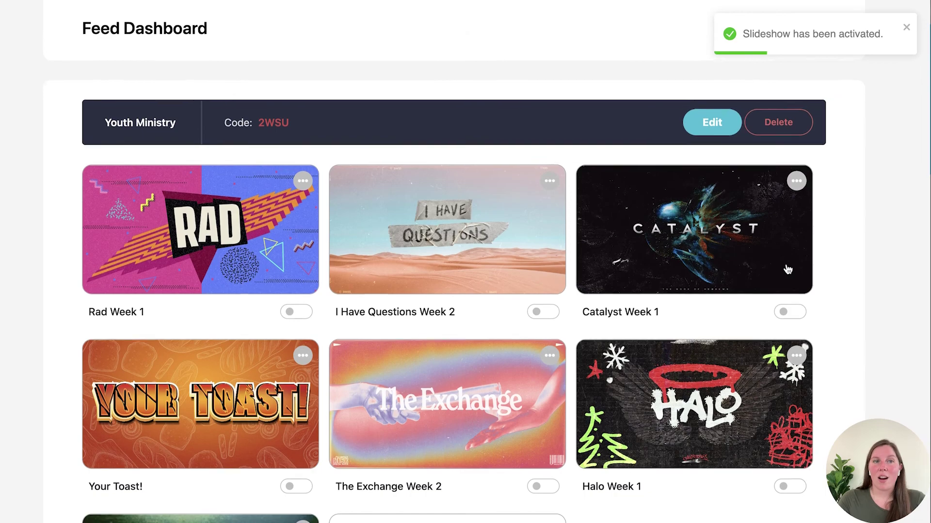
pyautogui.scroll(-2, 787, 269)
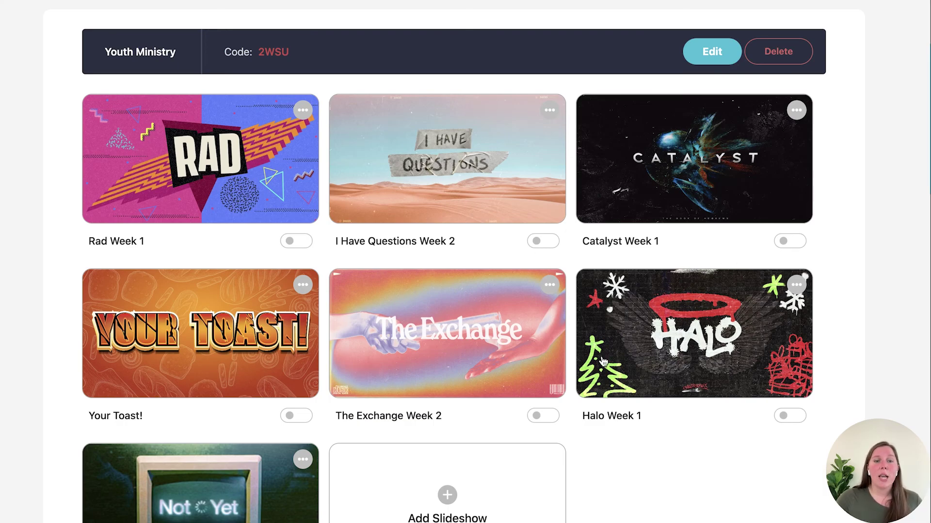
pyautogui.click(212, 493)
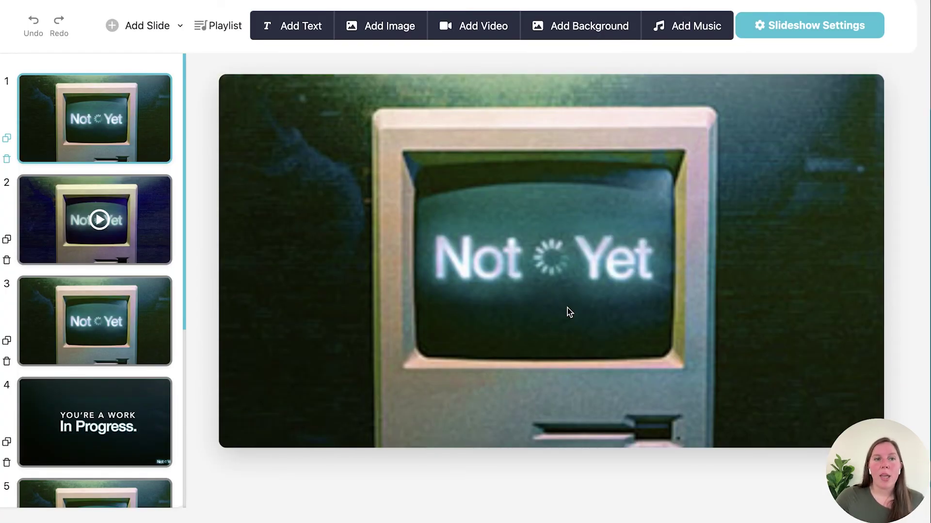
pyautogui.scroll(3, 277, 316)
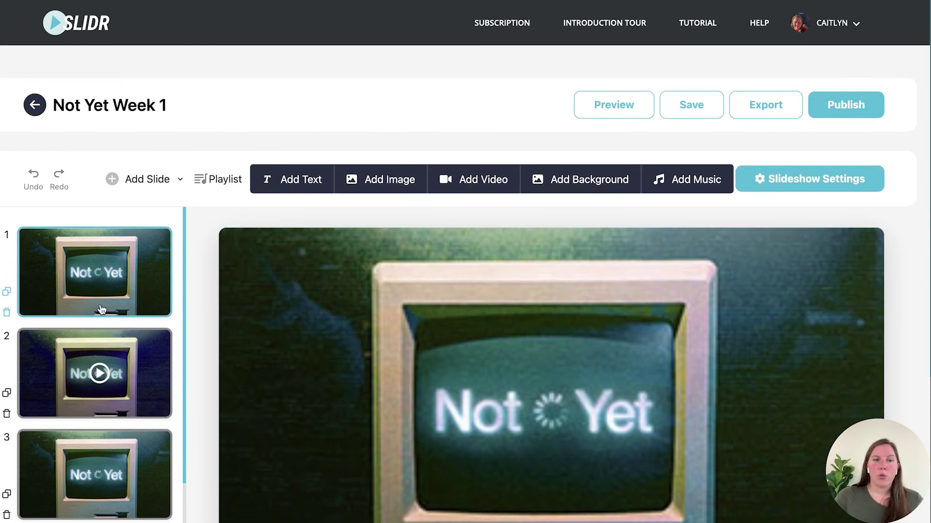
pyautogui.click(775, 116)
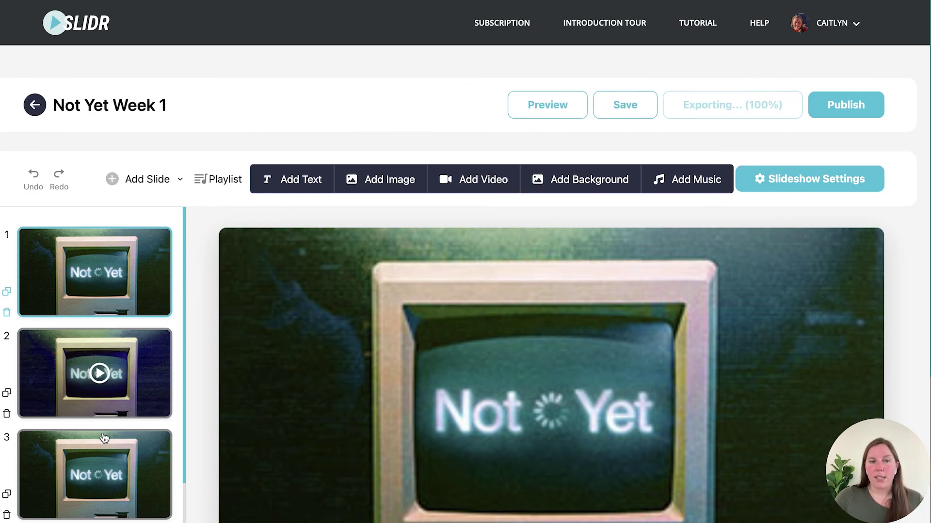
# Look through the slide thumbnails during the export and go back to the Feed Dashboard.
pyautogui.scroll(-1, 111, 436)
pyautogui.scroll(-5, 121, 434)
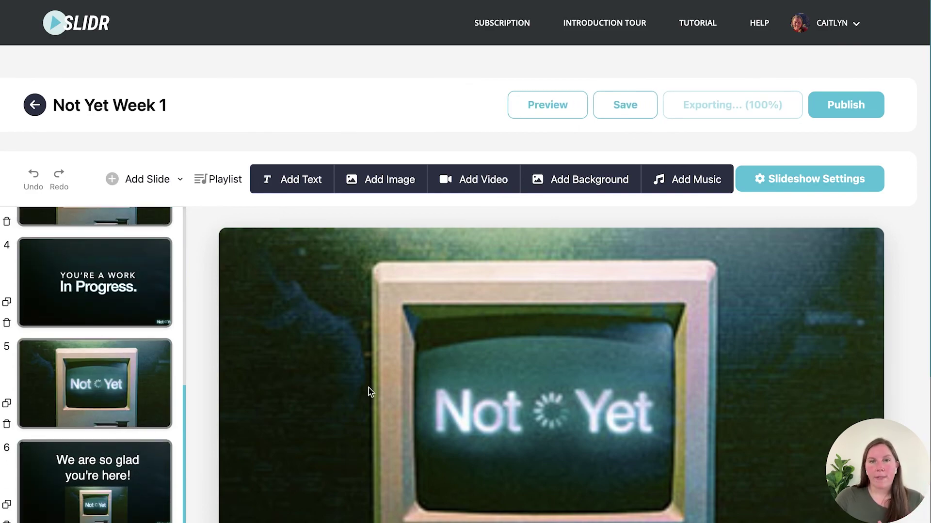
pyautogui.click(34, 106)
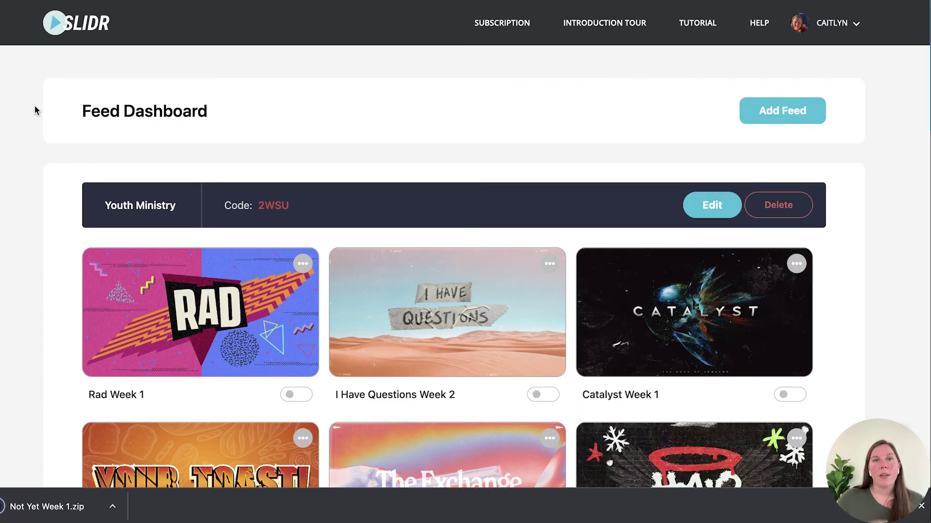